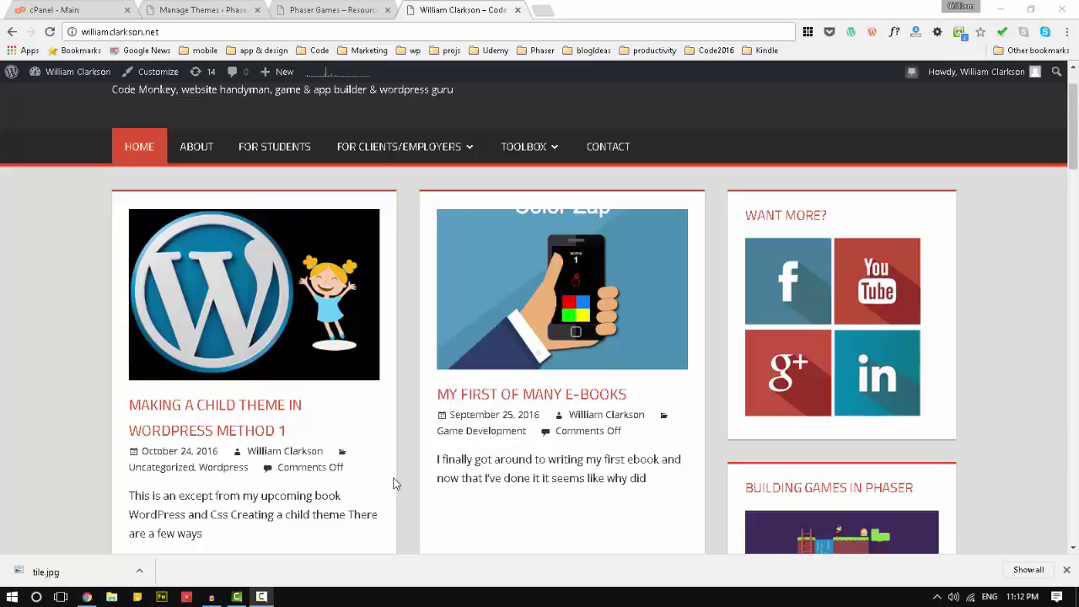
Activate the Twenty Sixteen theme for the Phaser Games site and check how the home page looks with it.
{"action": "left_click", "coordinate": [338, 13]}
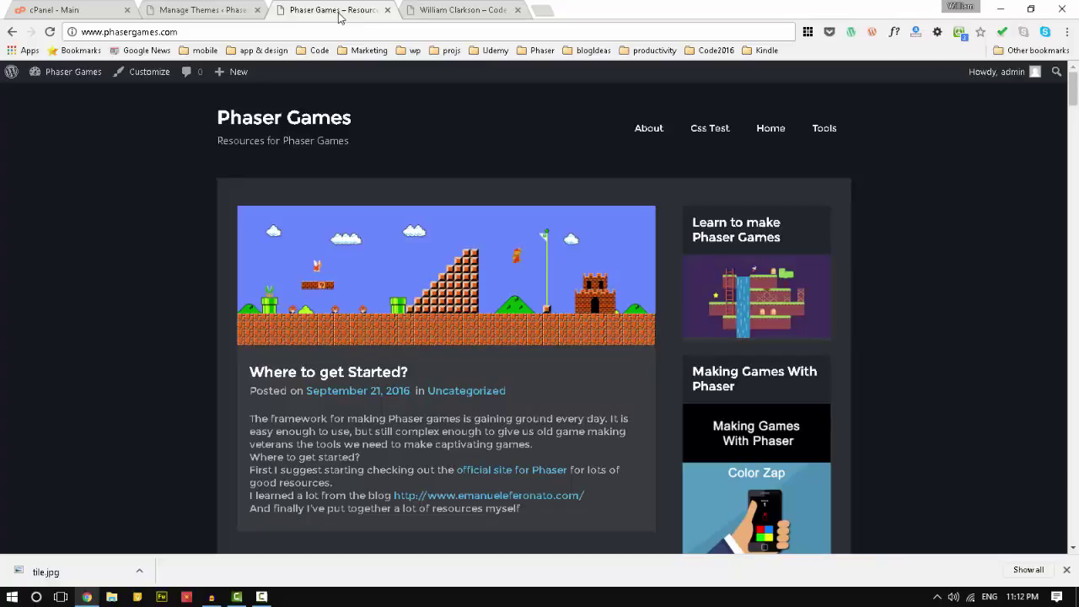
{"action": "left_click", "coordinate": [176, 12]}
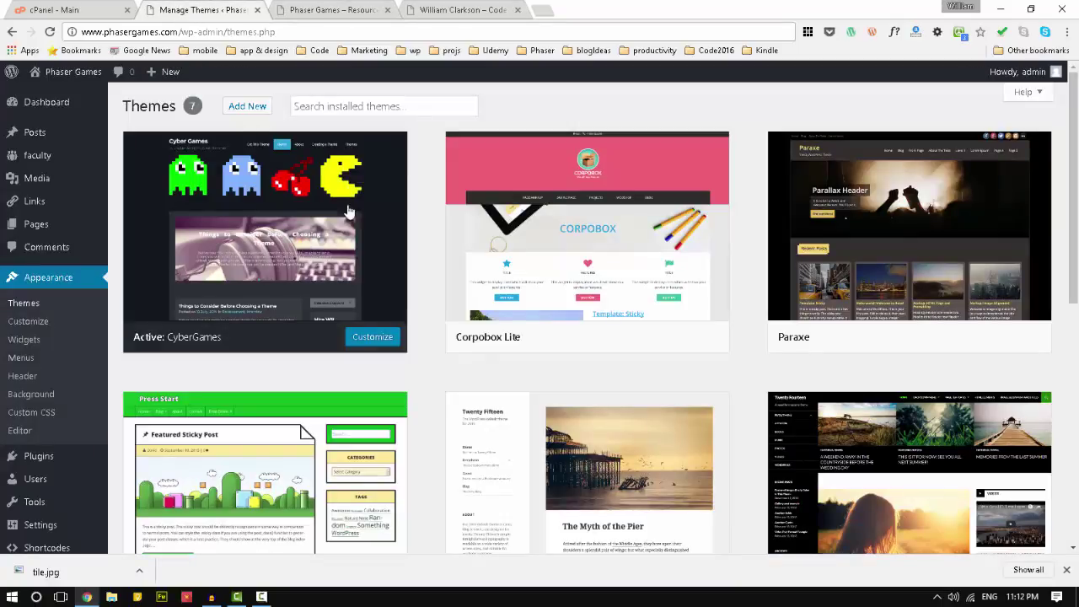
{"action": "scroll", "coordinate": [415, 267], "scroll_direction": "down", "scroll_amount": 2}
{"action": "scroll", "coordinate": [415, 268], "scroll_direction": "down", "scroll_amount": 4}
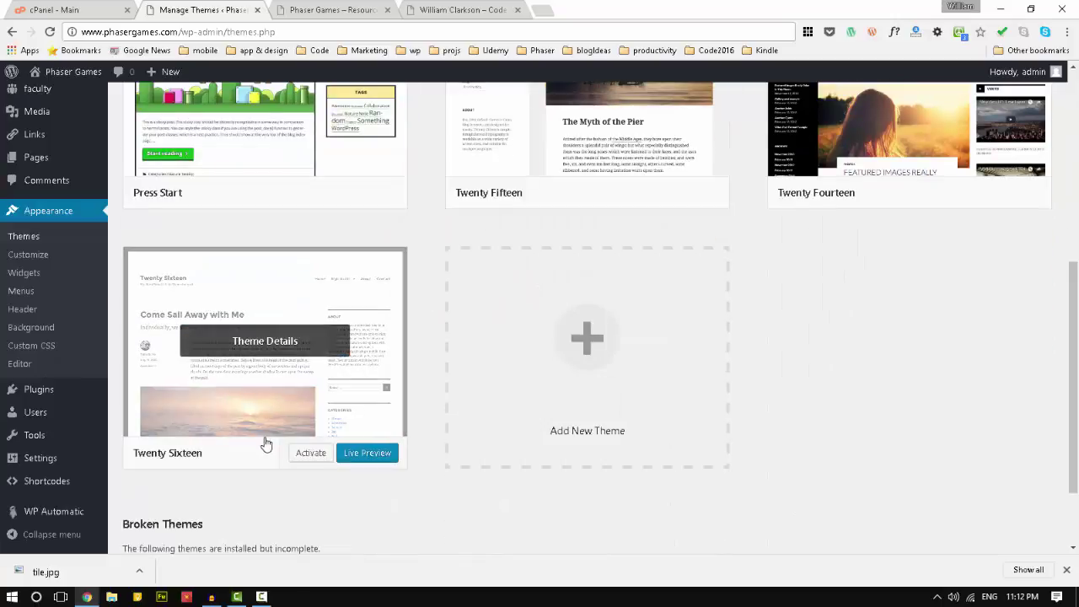
{"action": "left_click", "coordinate": [309, 455]}
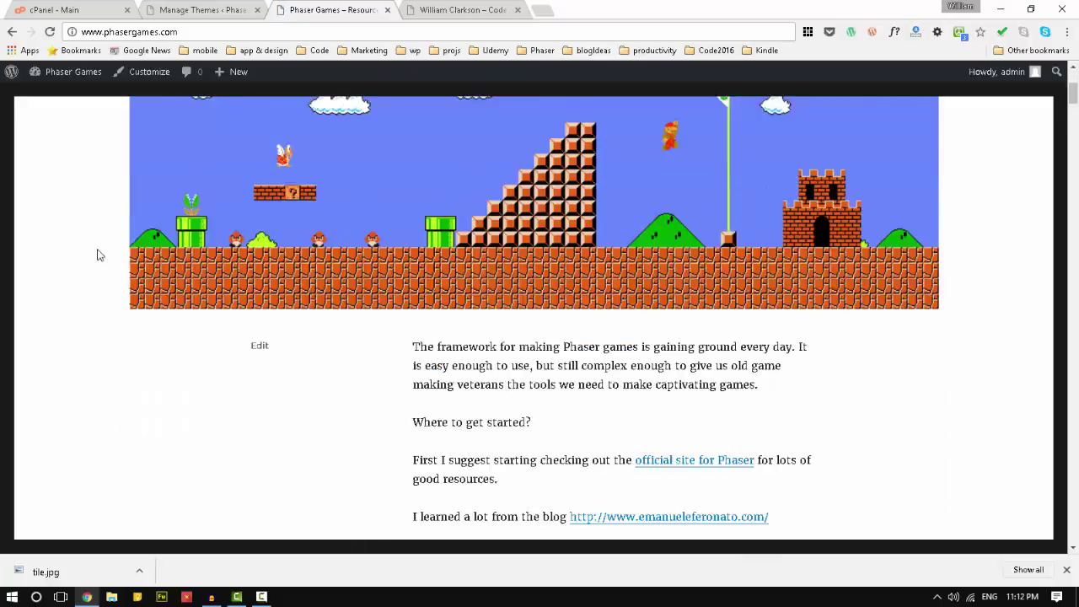
{"action": "scroll", "coordinate": [149, 309], "scroll_direction": "down", "scroll_amount": 6}
{"action": "scroll", "coordinate": [154, 311], "scroll_direction": "up", "scroll_amount": 6}
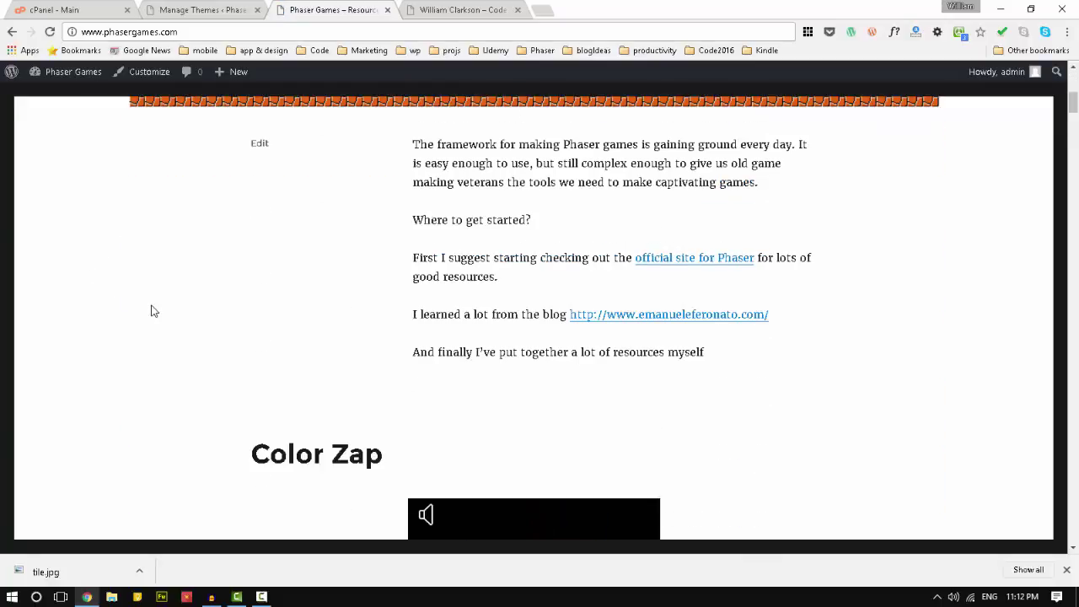
{"action": "scroll", "coordinate": [154, 311], "scroll_direction": "up", "scroll_amount": 2}
{"action": "scroll", "coordinate": [152, 311], "scroll_direction": "up", "scroll_amount": 3}
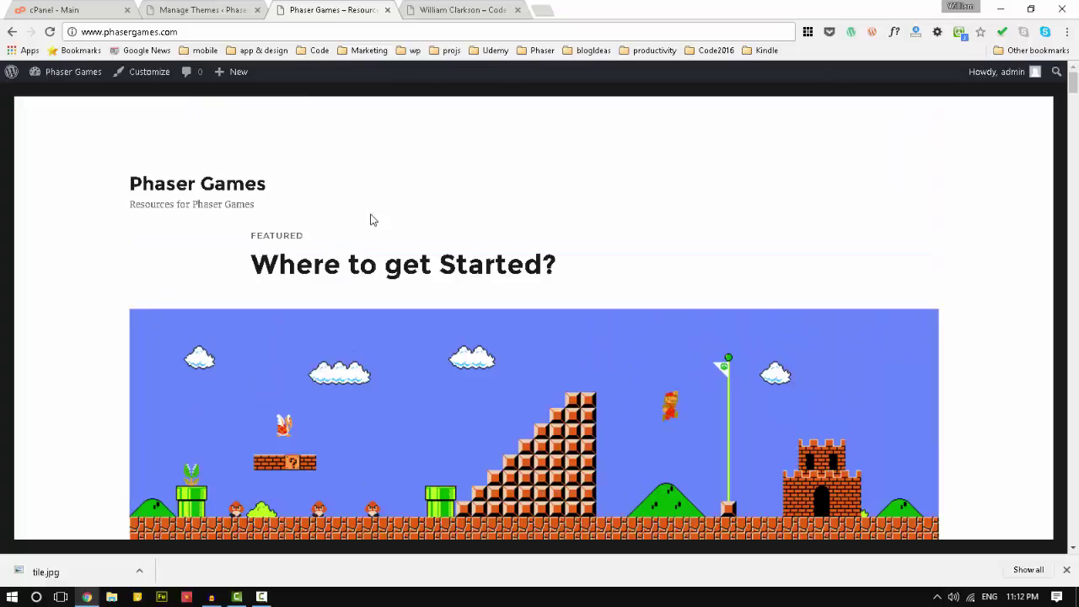
Switch to cPanel and open the File Manager at the document root for phasergames.com.
{"action": "left_click", "coordinate": [198, 9]}
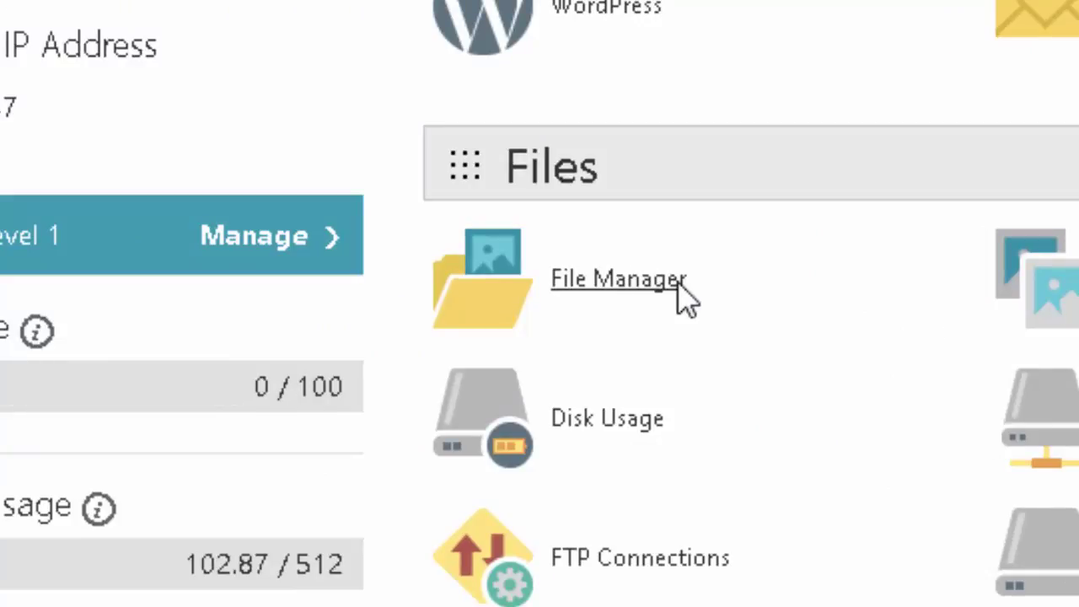
{"action": "left_click", "coordinate": [676, 307]}
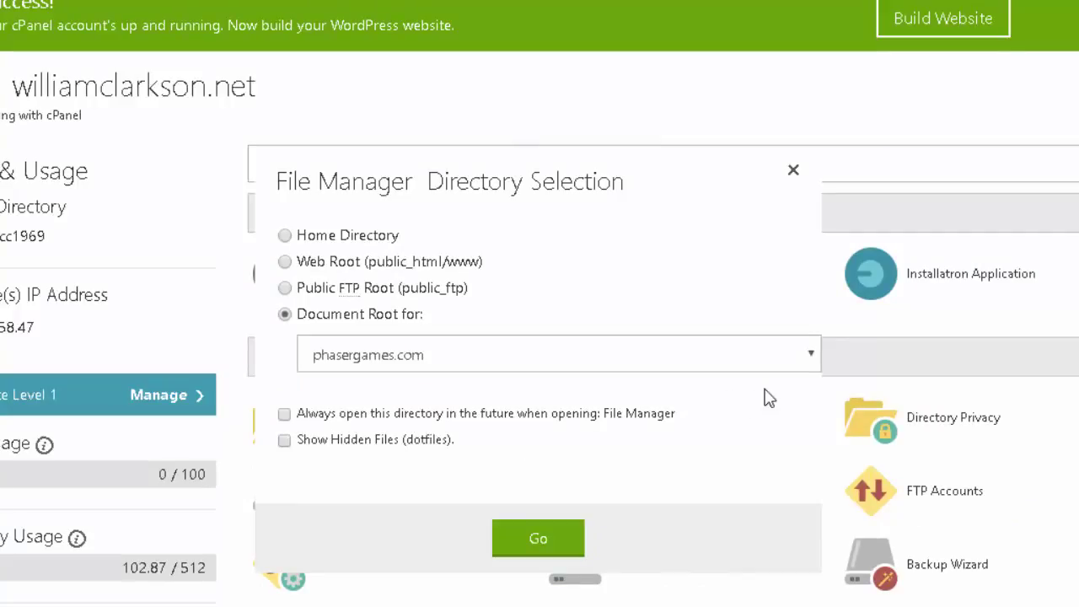
{"action": "left_click", "coordinate": [811, 356]}
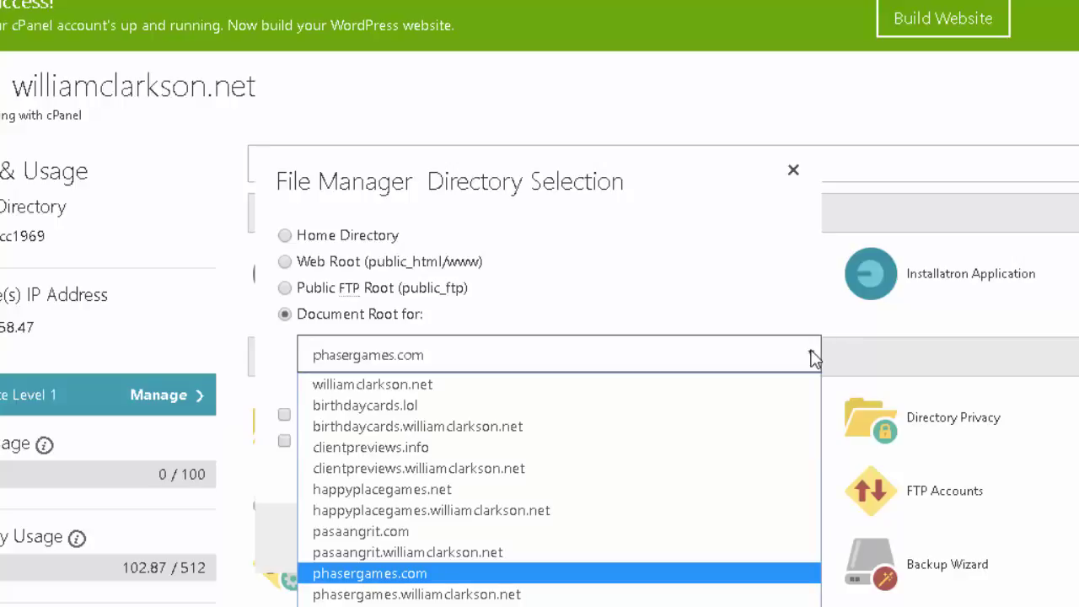
{"action": "left_click", "coordinate": [812, 356]}
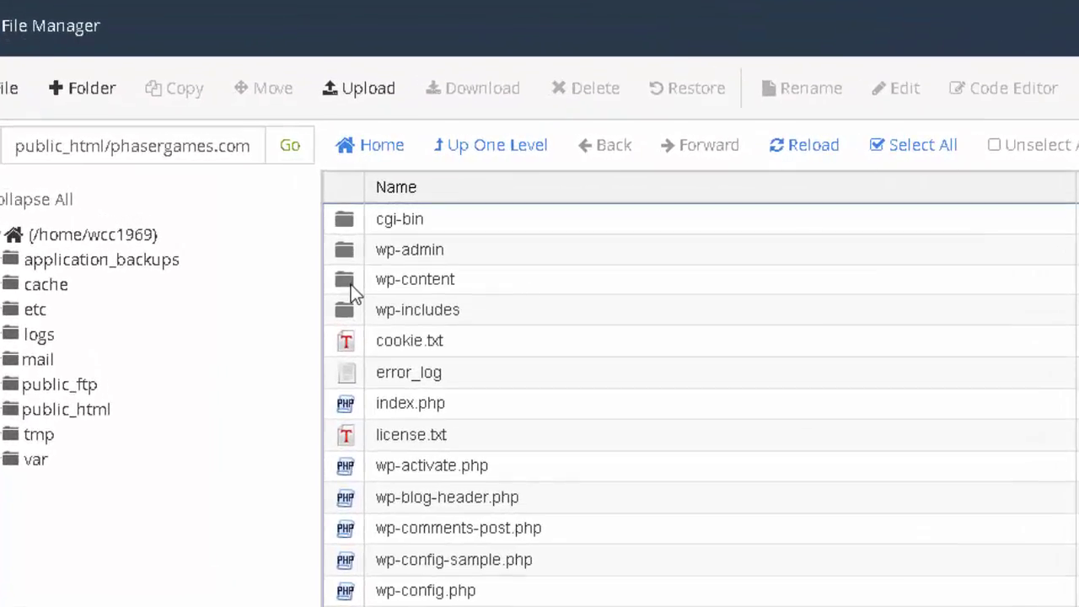
Open the themes folder inside wp-content.
{"action": "left_click", "coordinate": [240, 235]}
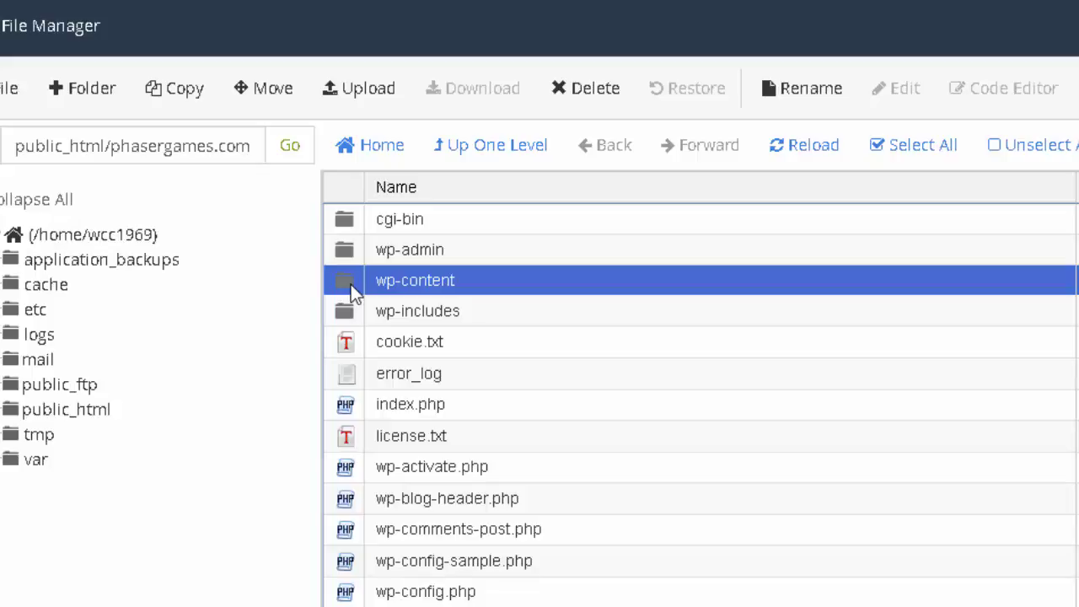
{"action": "double_click", "coordinate": [351, 284]}
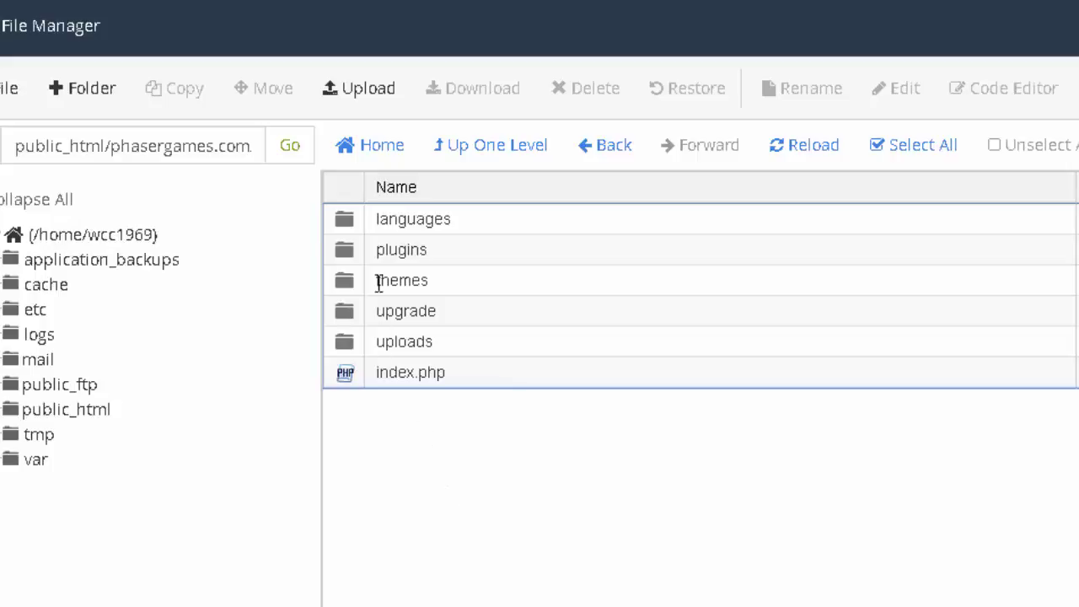
{"action": "double_click", "coordinate": [344, 282]}
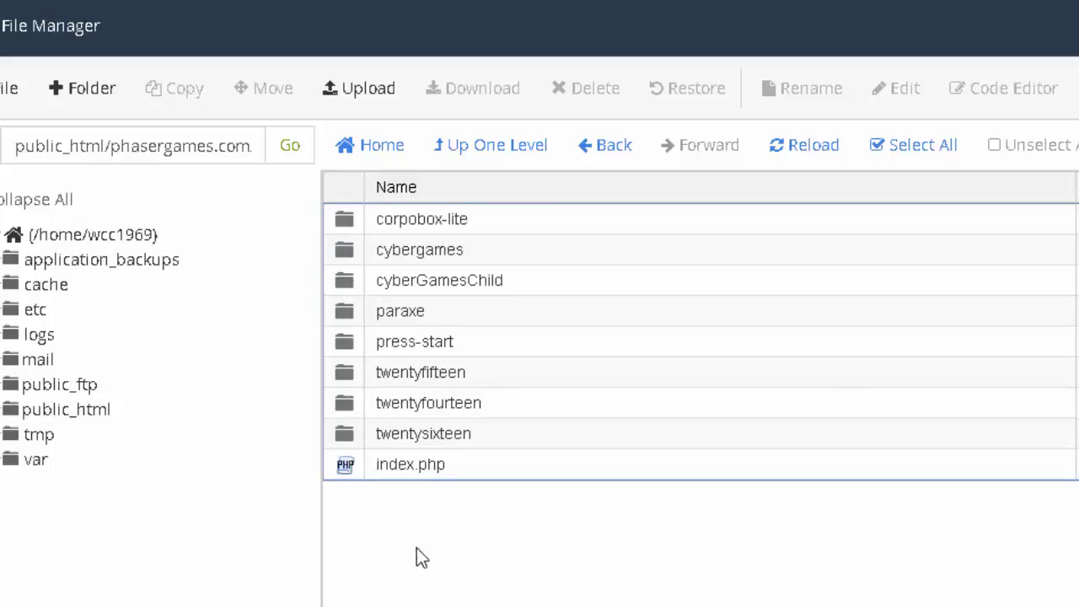
Create a folder named twentysixteenchild in the themes folder.
{"action": "left_click", "coordinate": [352, 441]}
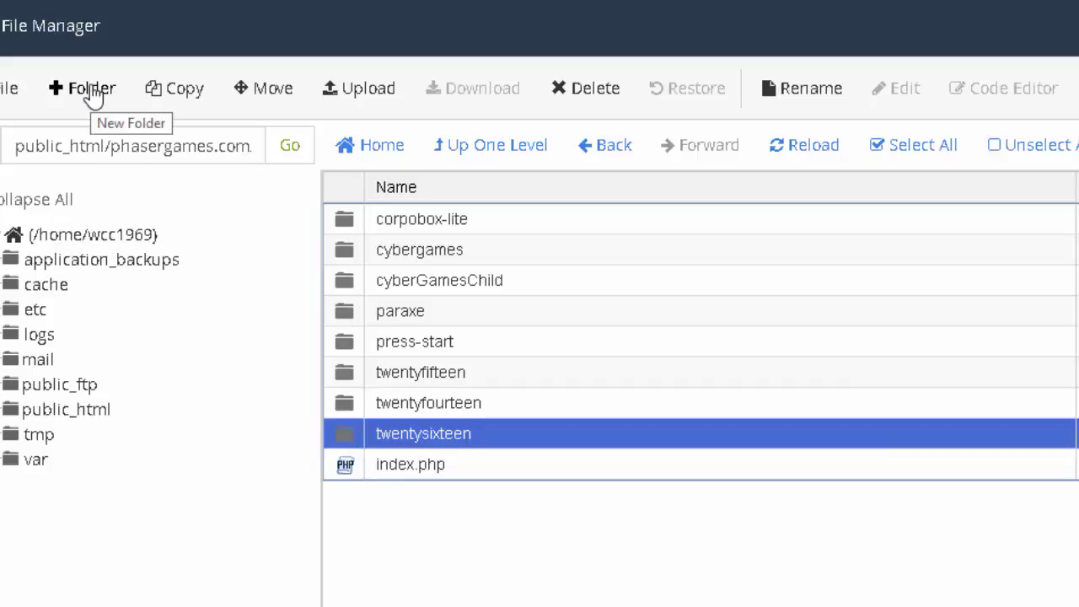
{"action": "left_click", "coordinate": [92, 90]}
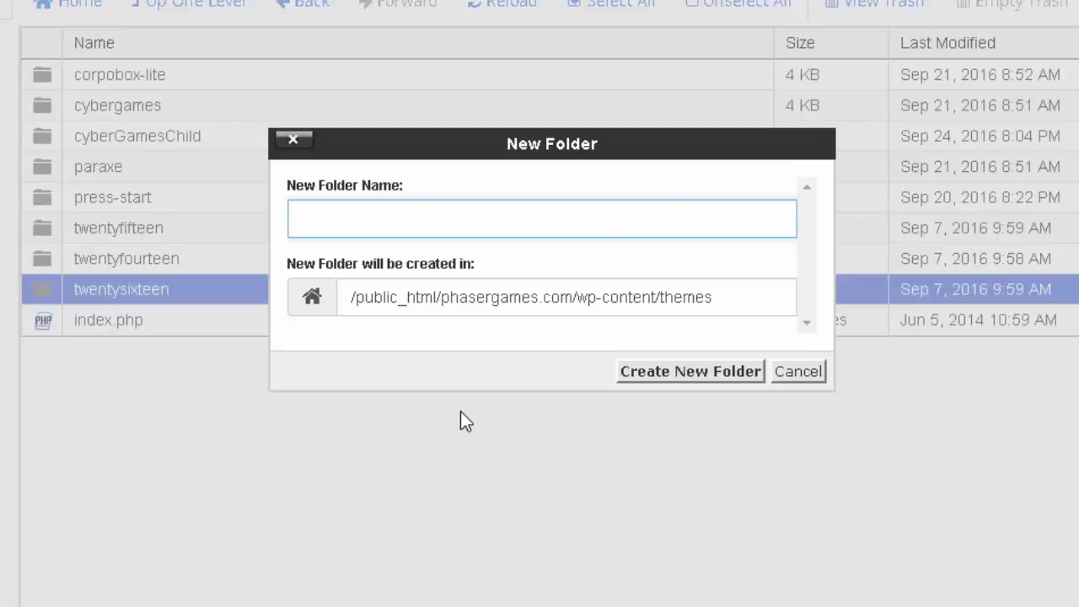
{"action": "type", "text": "twentysixx"}
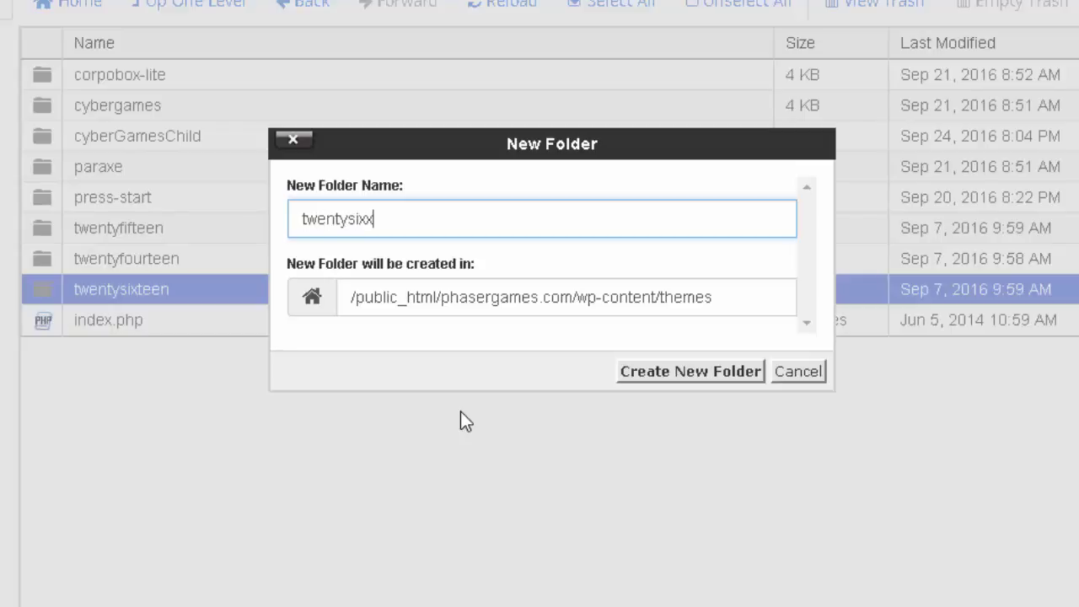
{"action": "key", "text": "BackSpace"}
{"action": "type", "text": "teenchild"}
{"action": "left_click", "coordinate": [644, 380]}
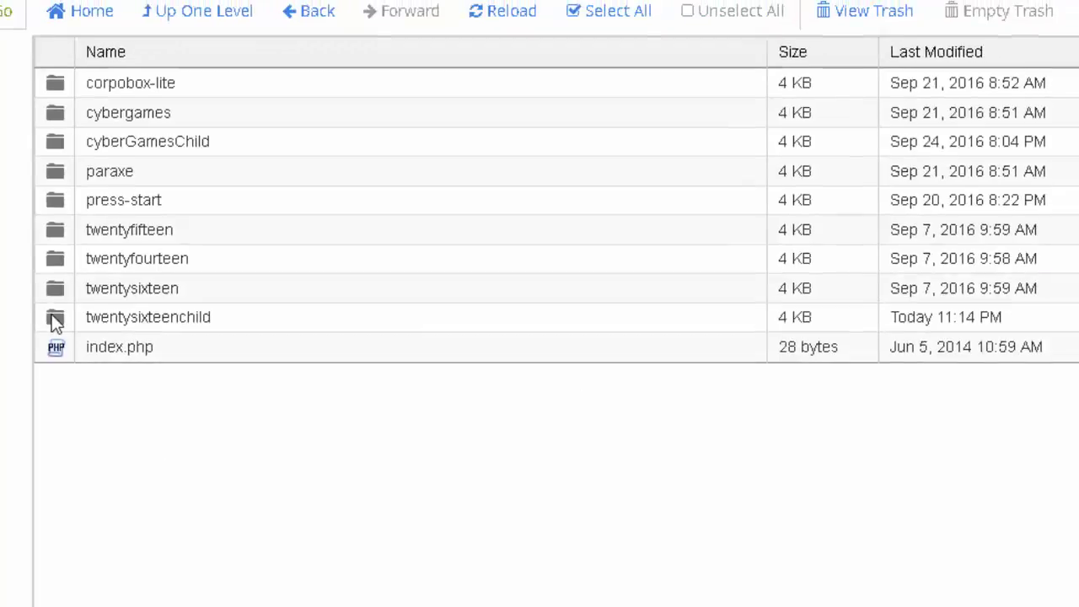
Create a new file named style.css inside the twentysixteenchild folder.
{"action": "double_click", "coordinate": [42, 316]}
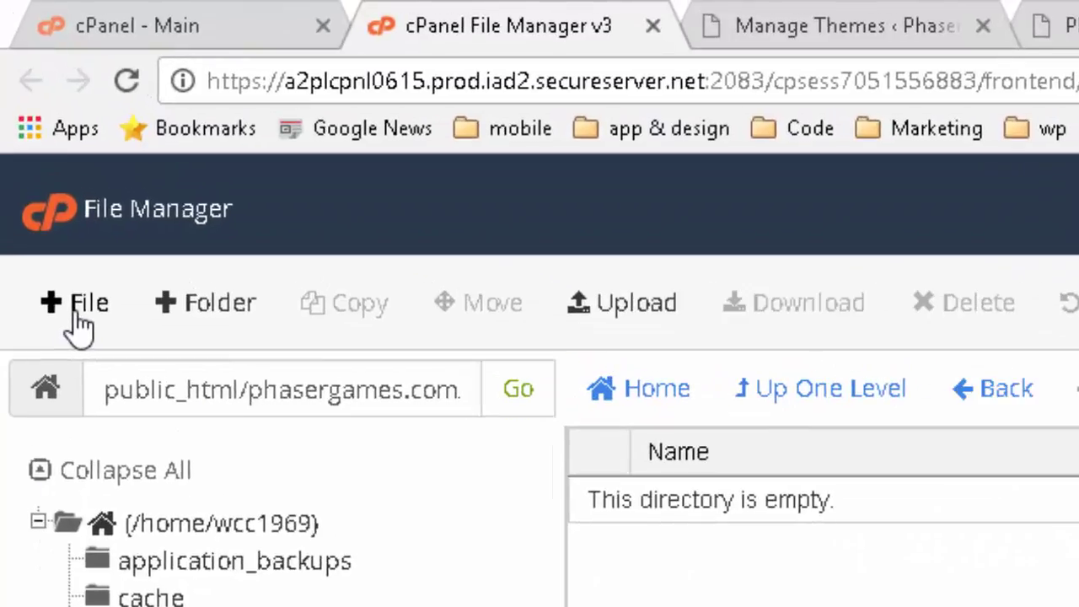
{"action": "left_click", "coordinate": [80, 312]}
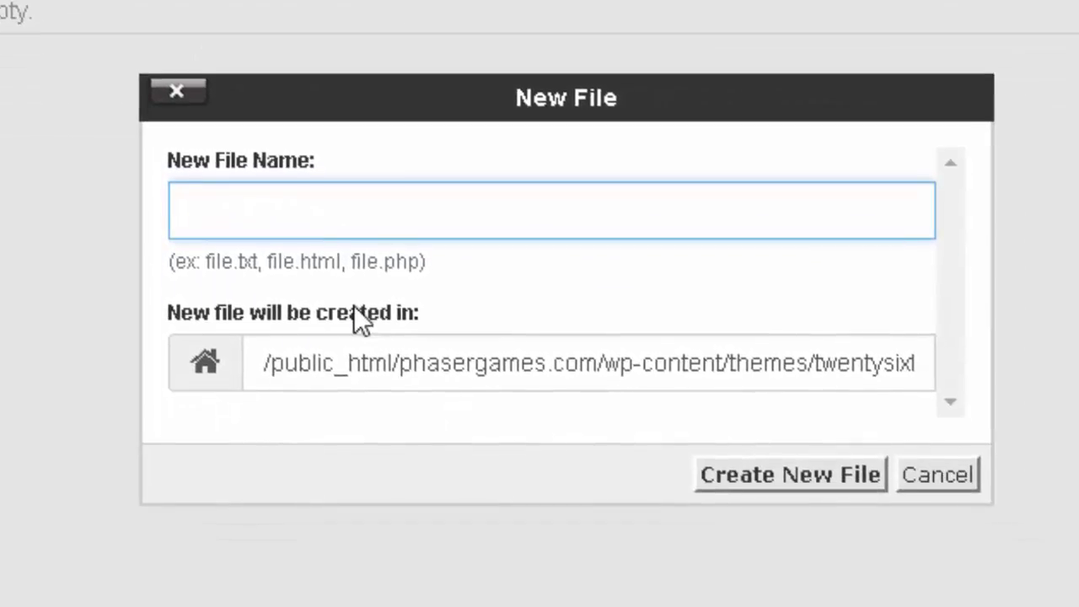
{"action": "type", "text": "syle"}
{"action": "key", "text": "BackSpace"}
{"action": "key", "text": "BackSpace"}
{"action": "key", "text": "BackSpace"}
{"action": "type", "text": "tyle.css"}
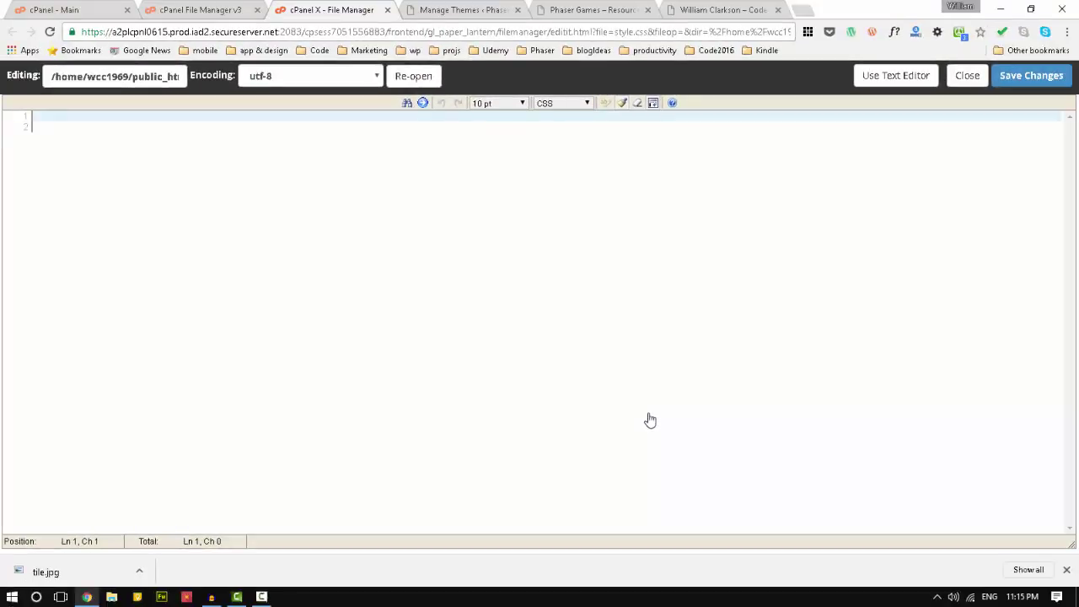
Open the blog post "Making a Child Theme in WordPress Method 1" and find its style.css header code.
{"action": "left_click", "coordinate": [705, 9]}
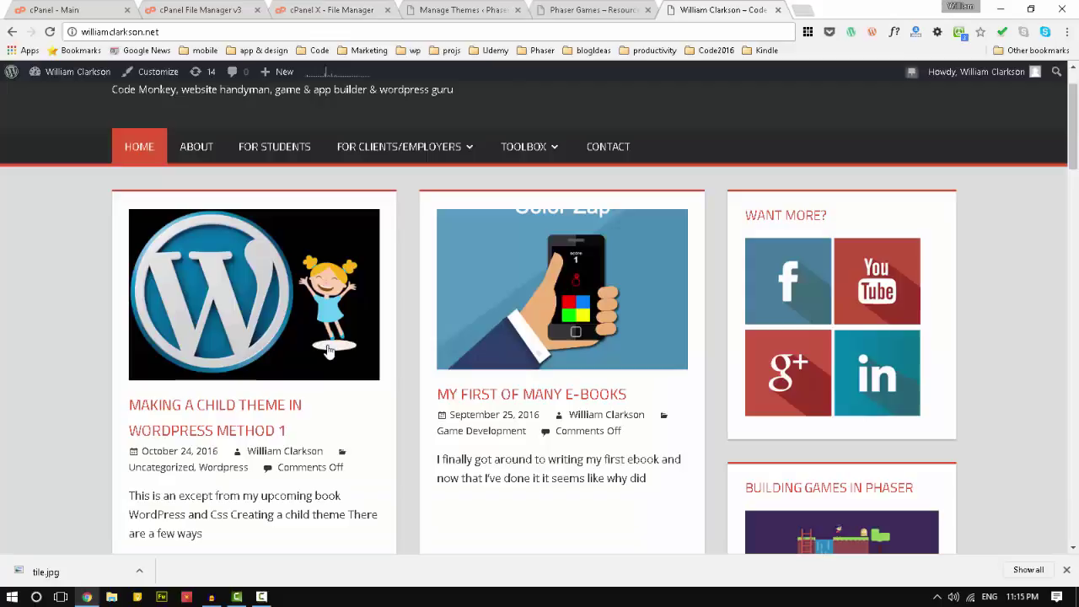
{"action": "left_click", "coordinate": [274, 411]}
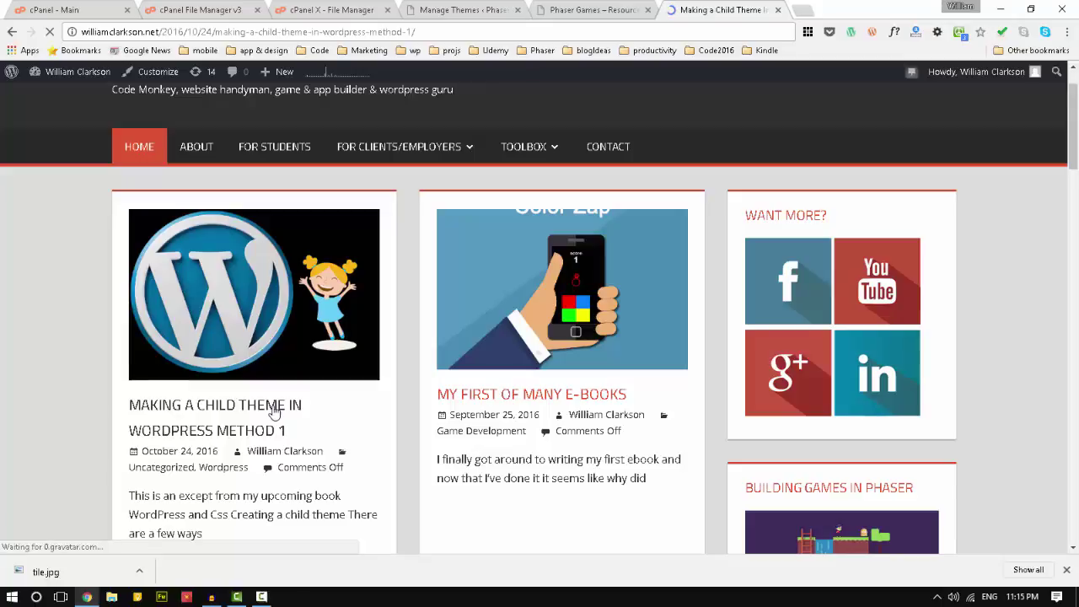
{"action": "scroll", "coordinate": [506, 390], "scroll_direction": "down", "scroll_amount": 3}
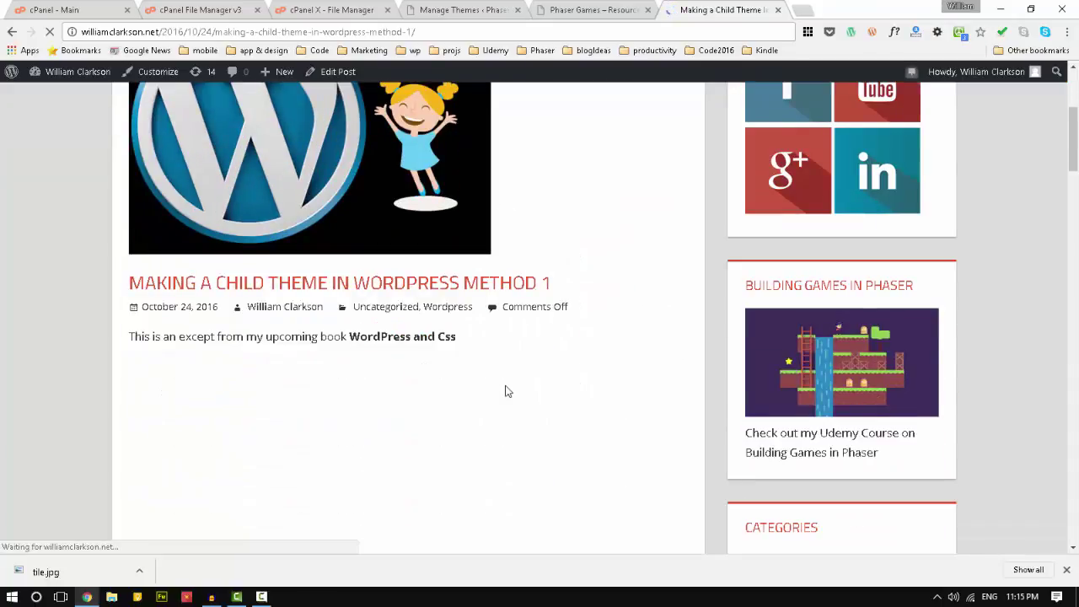
{"action": "scroll", "coordinate": [506, 390], "scroll_direction": "down", "scroll_amount": 1}
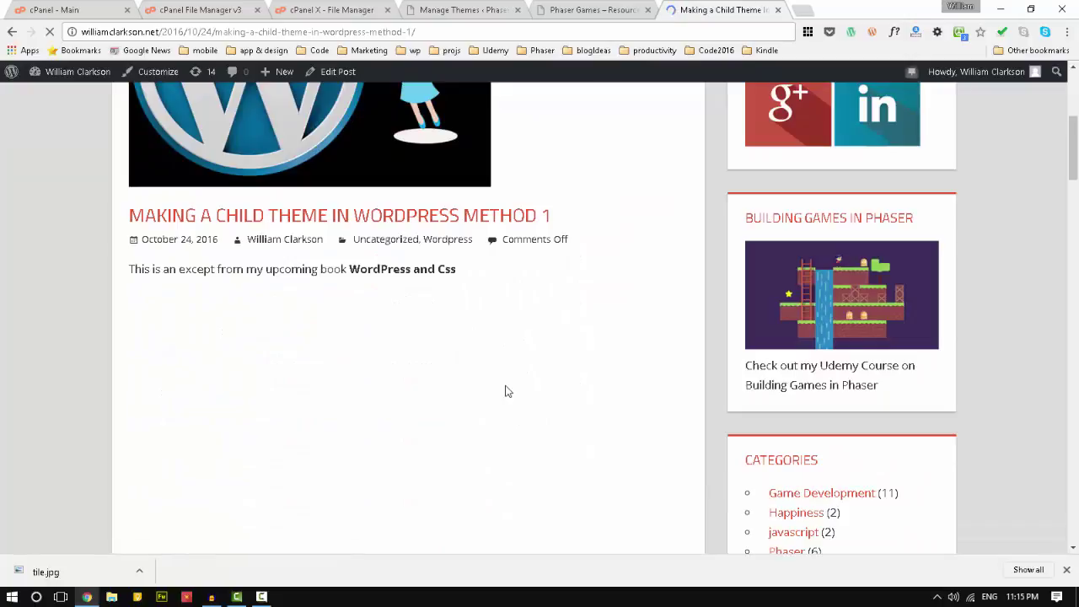
{"action": "scroll", "coordinate": [506, 389], "scroll_direction": "down", "scroll_amount": 7}
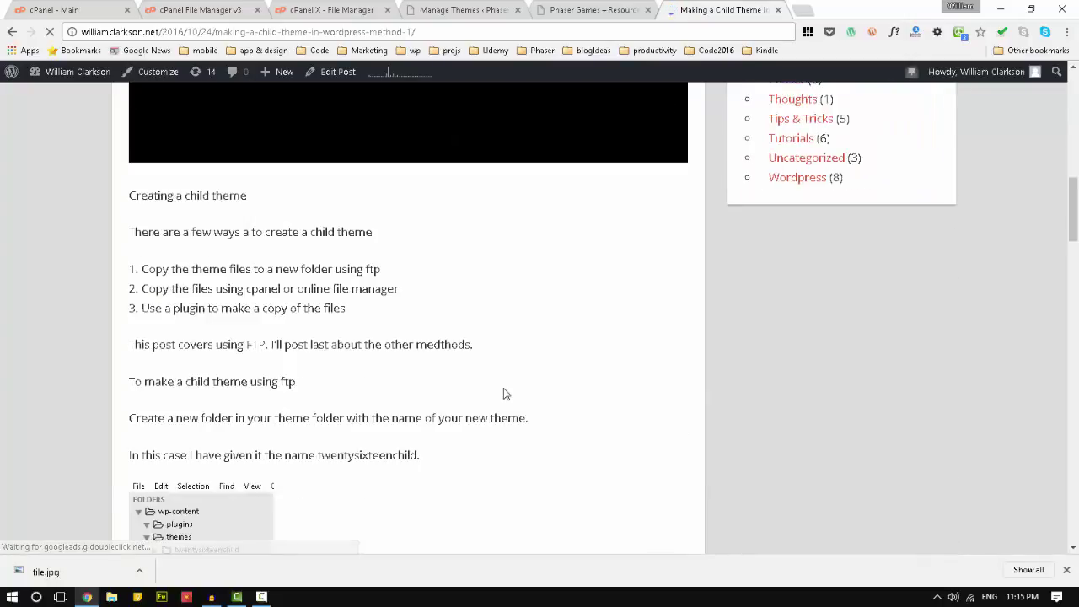
{"action": "scroll", "coordinate": [504, 393], "scroll_direction": "down", "scroll_amount": 3}
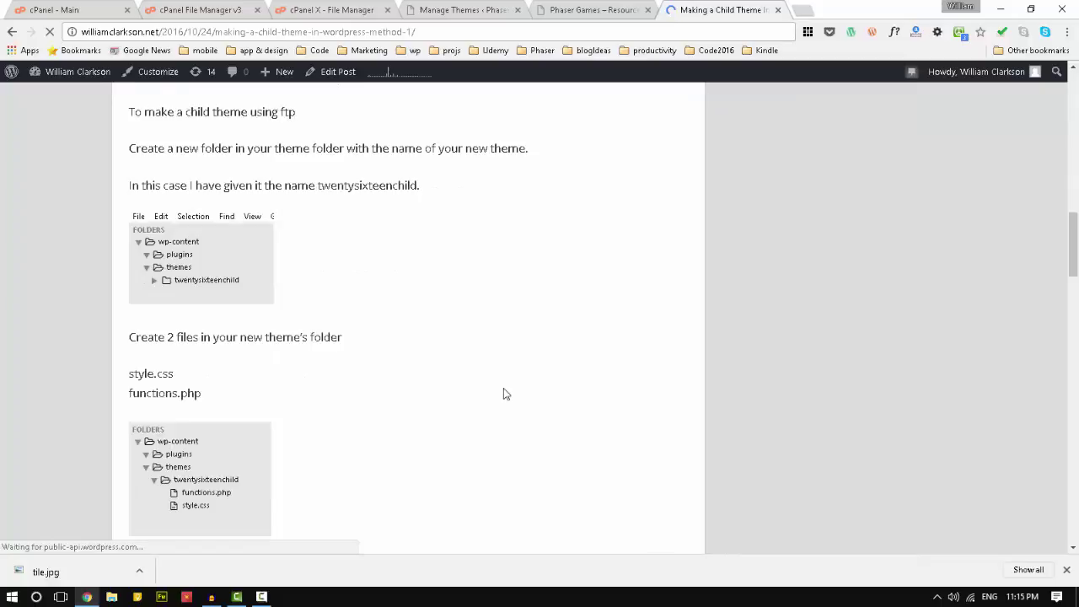
{"action": "scroll", "coordinate": [503, 393], "scroll_direction": "down", "scroll_amount": 7}
{"action": "scroll", "coordinate": [504, 393], "scroll_direction": "up", "scroll_amount": 2}
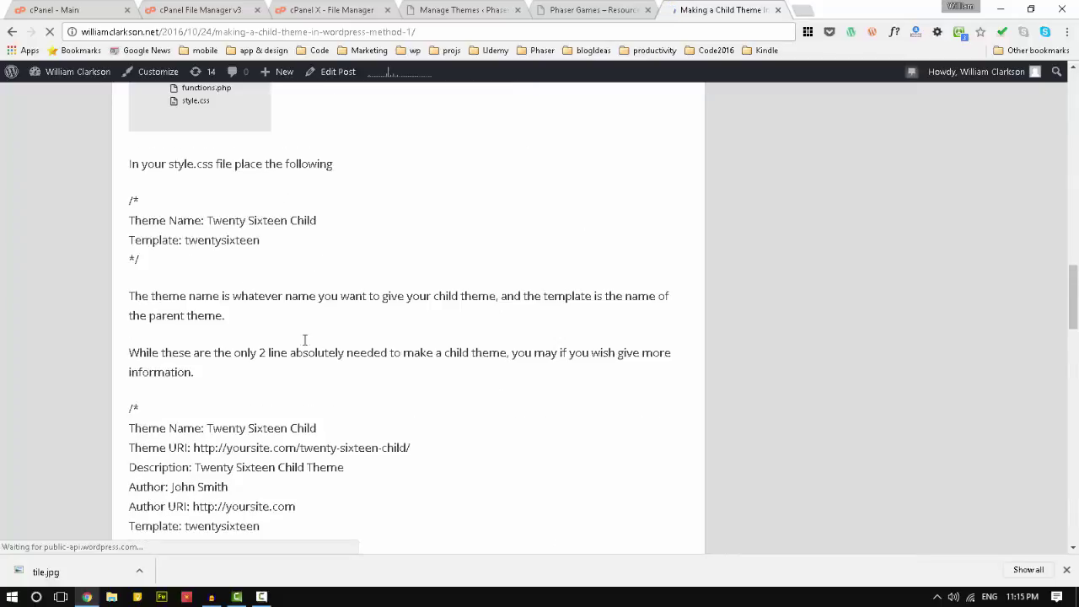
Copy the longer style.css header comment, from Theme Name through Text Domain, including its comment marks.
{"action": "left_click_drag", "start_coordinate": [129, 200], "coordinate": [159, 259]}
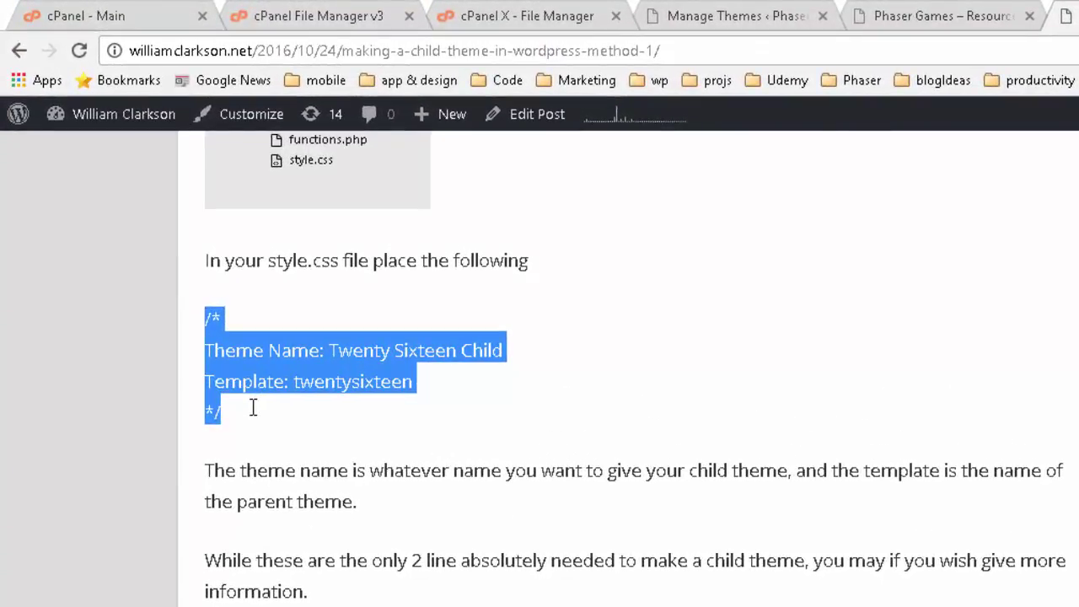
{"action": "scroll", "coordinate": [253, 407], "scroll_direction": "down", "scroll_amount": 5}
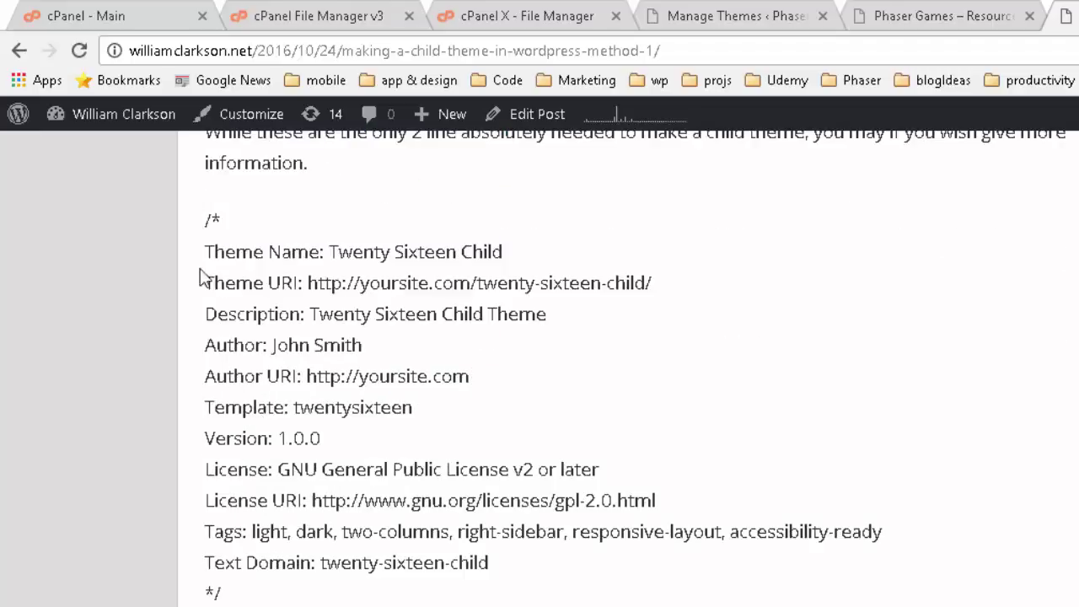
{"action": "left_click_drag", "start_coordinate": [206, 219], "coordinate": [296, 594]}
{"action": "key", "text": "ctrl+c"}
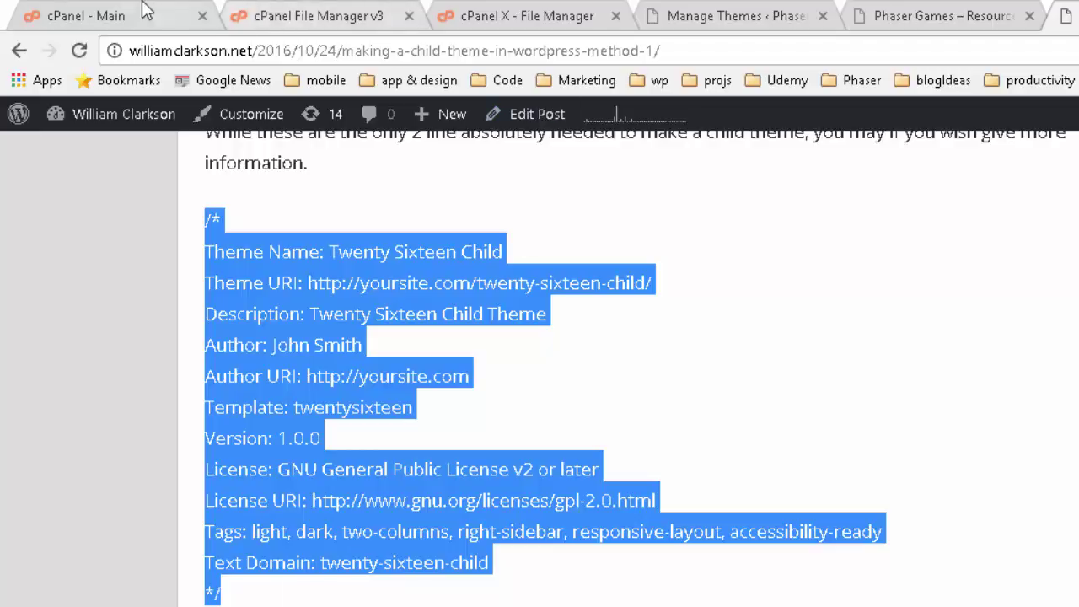
Paste the copied theme header comment into the empty style.css open in the code editor.
{"action": "left_click", "coordinate": [107, 12]}
{"action": "left_click", "coordinate": [318, 15]}
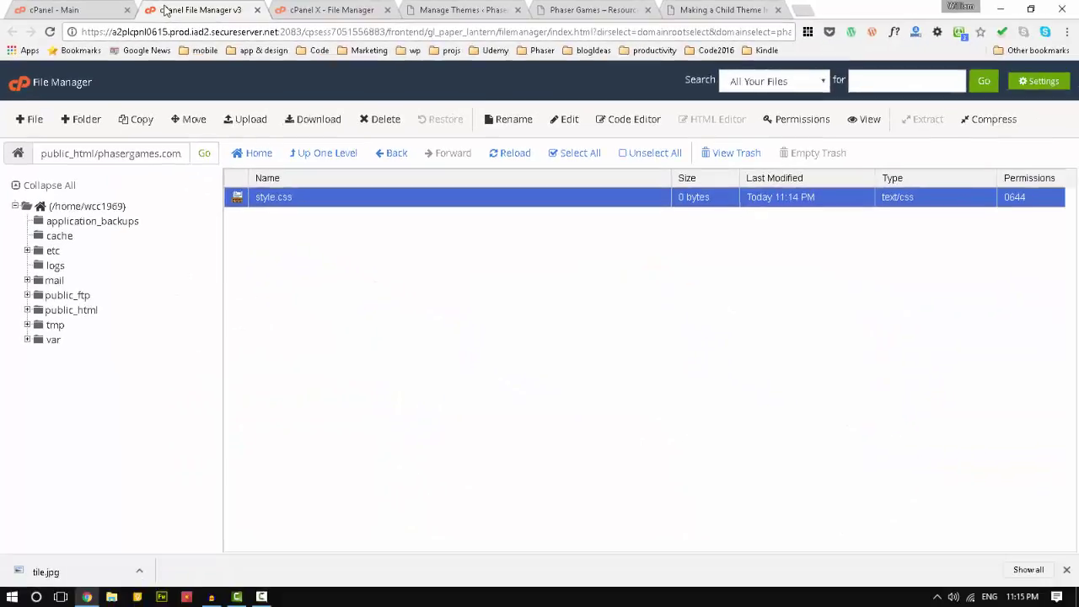
{"action": "left_click", "coordinate": [302, 13]}
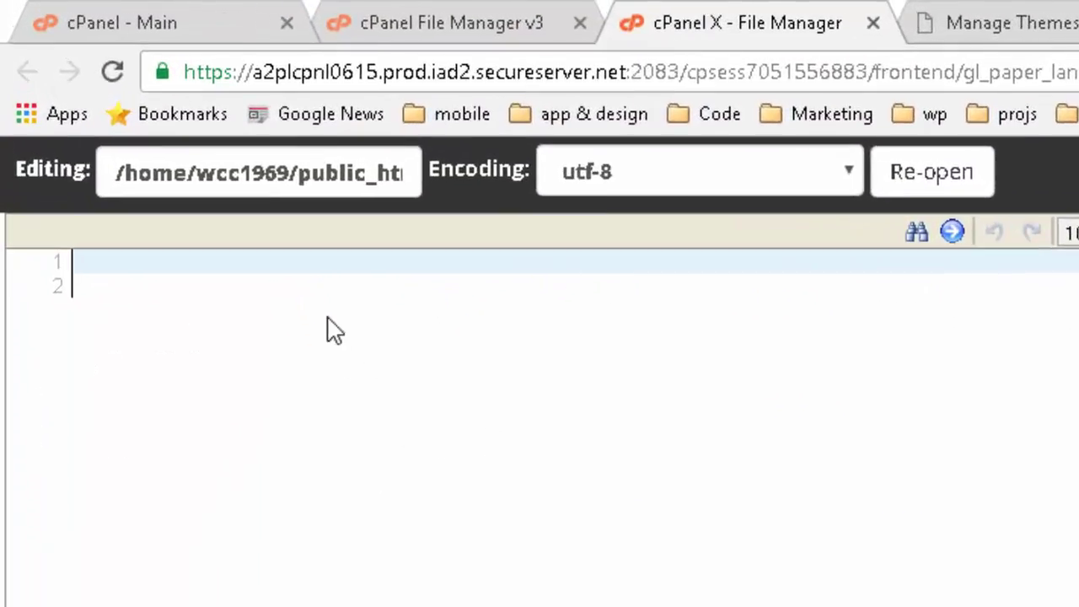
{"action": "key", "text": "ctrl+v"}
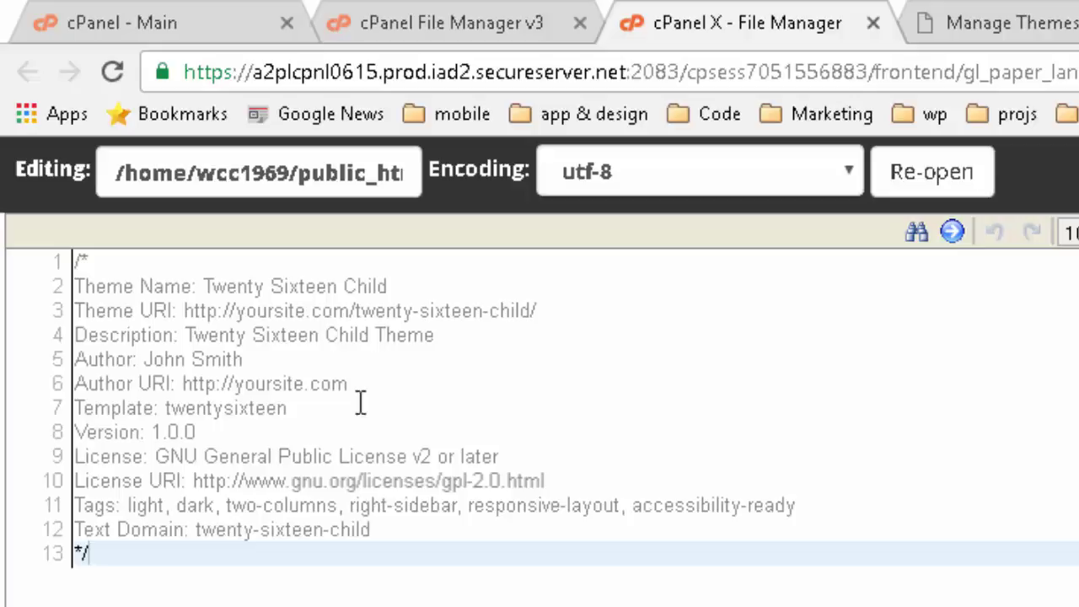
{"action": "left_click", "coordinate": [408, 530]}
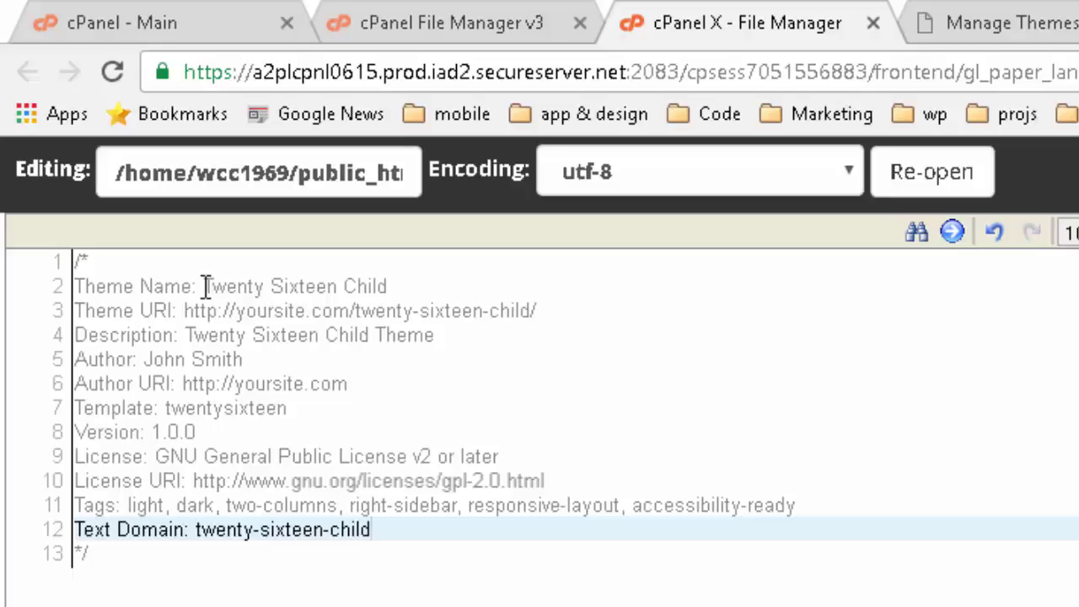
{"action": "left_click", "coordinate": [427, 364]}
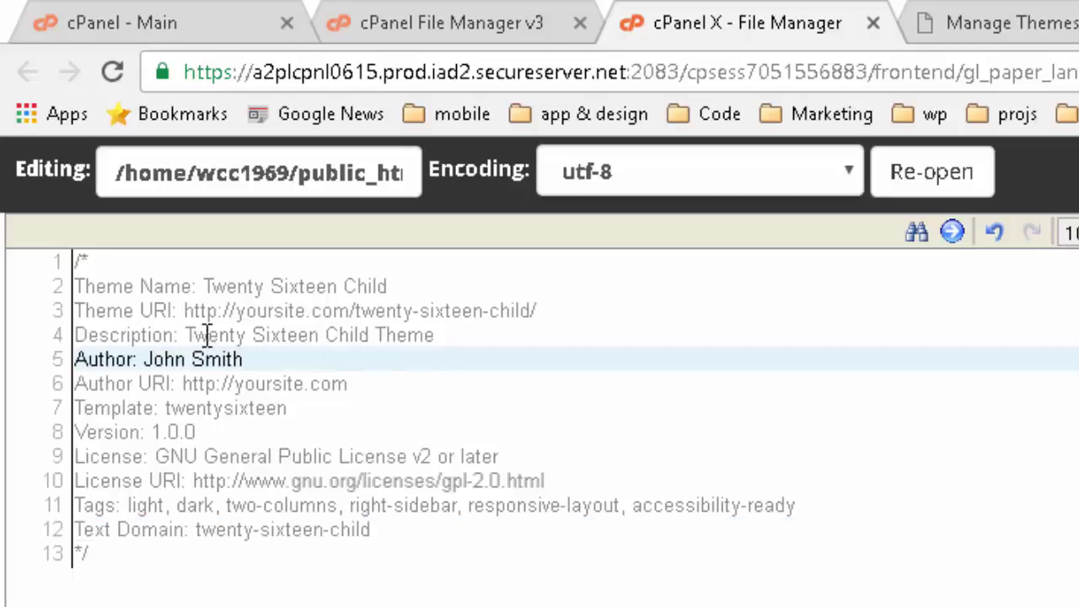
Review the Description, License and Template lines of the theme header in style.css.
{"action": "left_click_drag", "start_coordinate": [180, 335], "coordinate": [319, 335]}
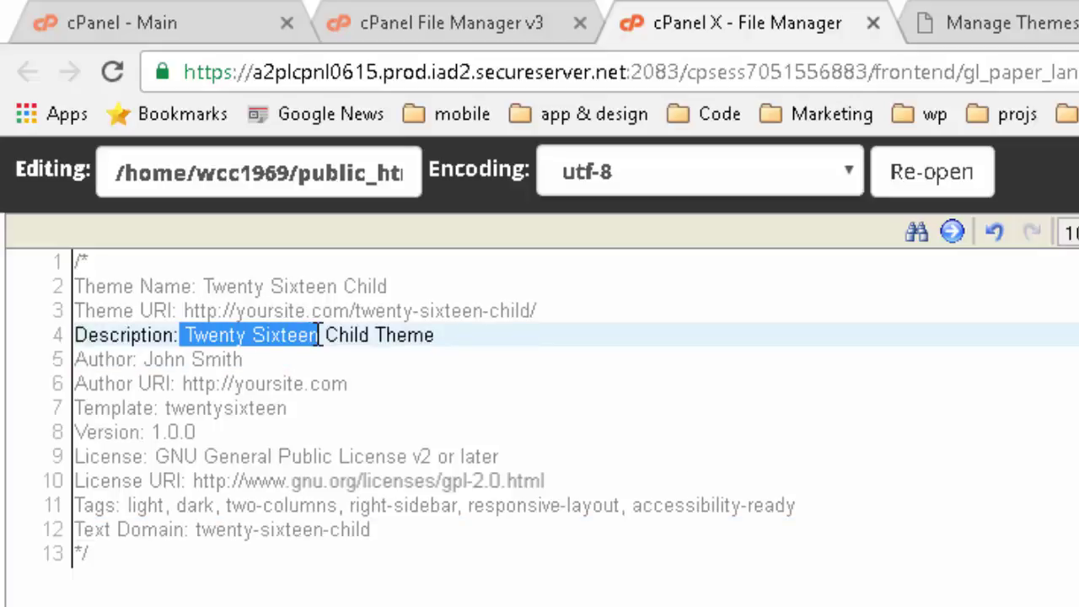
{"action": "left_click", "coordinate": [628, 448]}
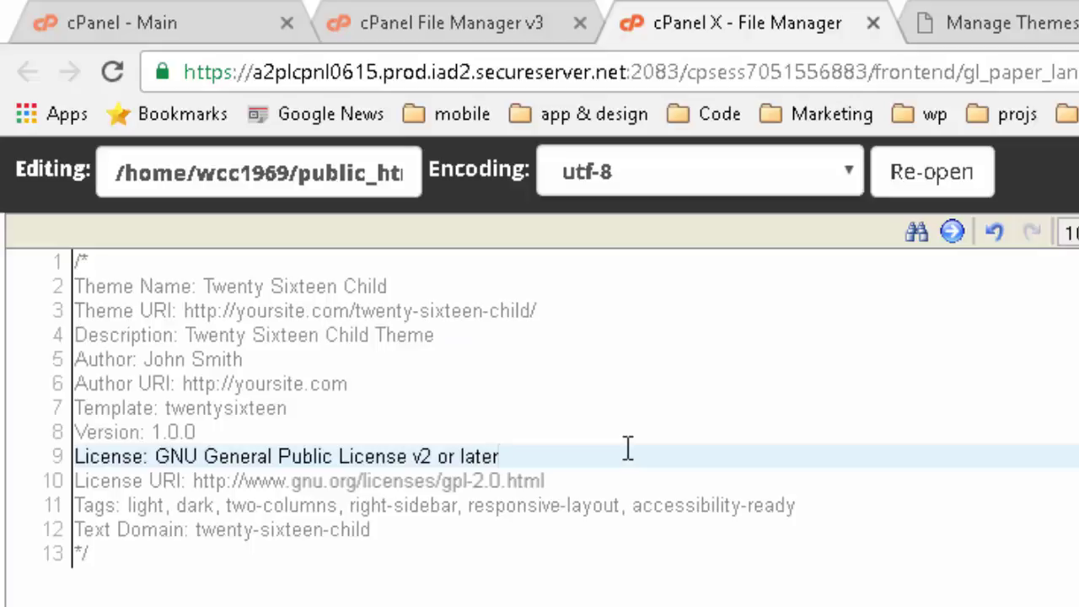
{"action": "left_click", "coordinate": [620, 409]}
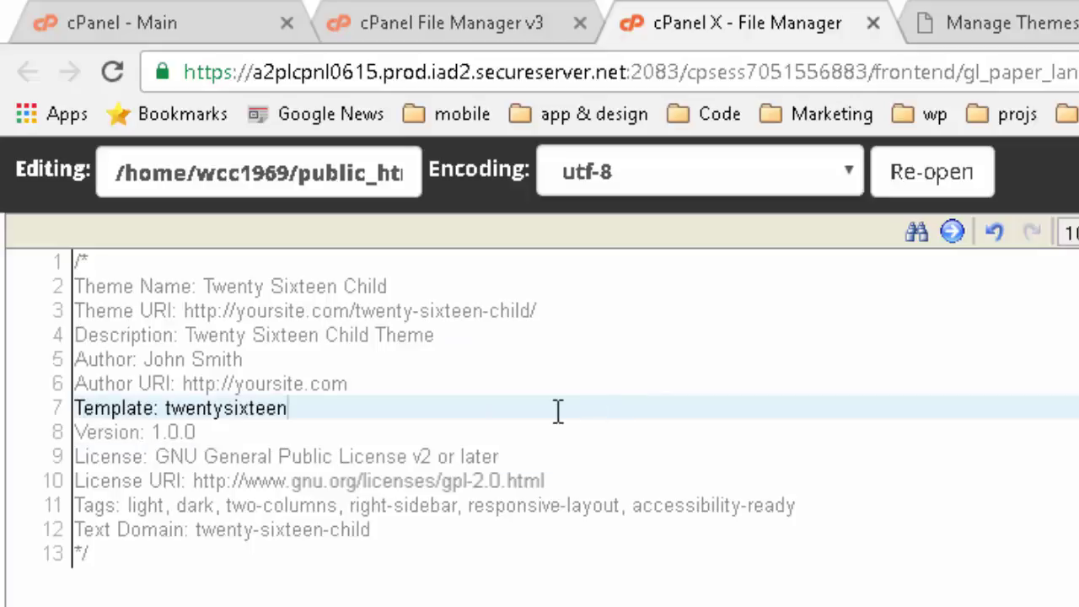
{"action": "left_click_drag", "start_coordinate": [169, 409], "coordinate": [292, 408]}
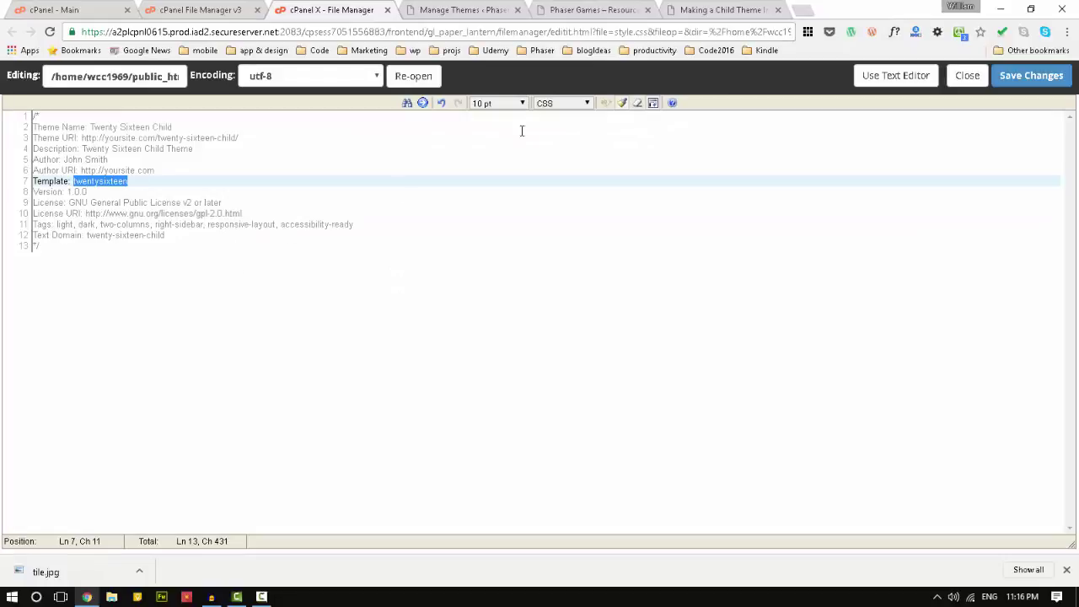
Compare the parent theme's display name in the WordPress themes list with the Template value in style.css.
{"action": "left_click", "coordinate": [463, 10]}
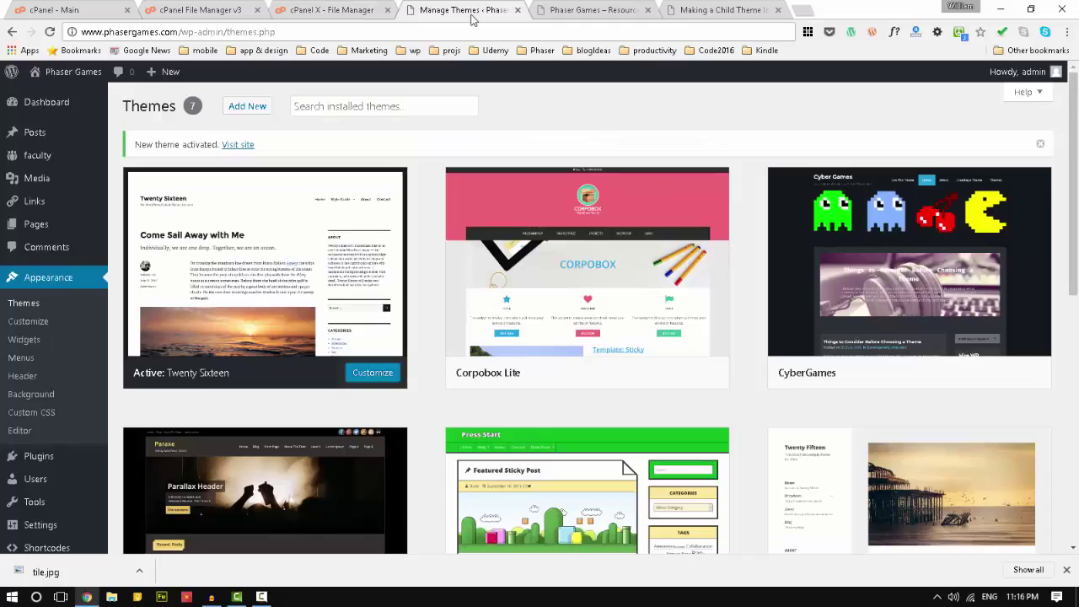
{"action": "scroll", "coordinate": [436, 303], "scroll_direction": "down", "scroll_amount": 2}
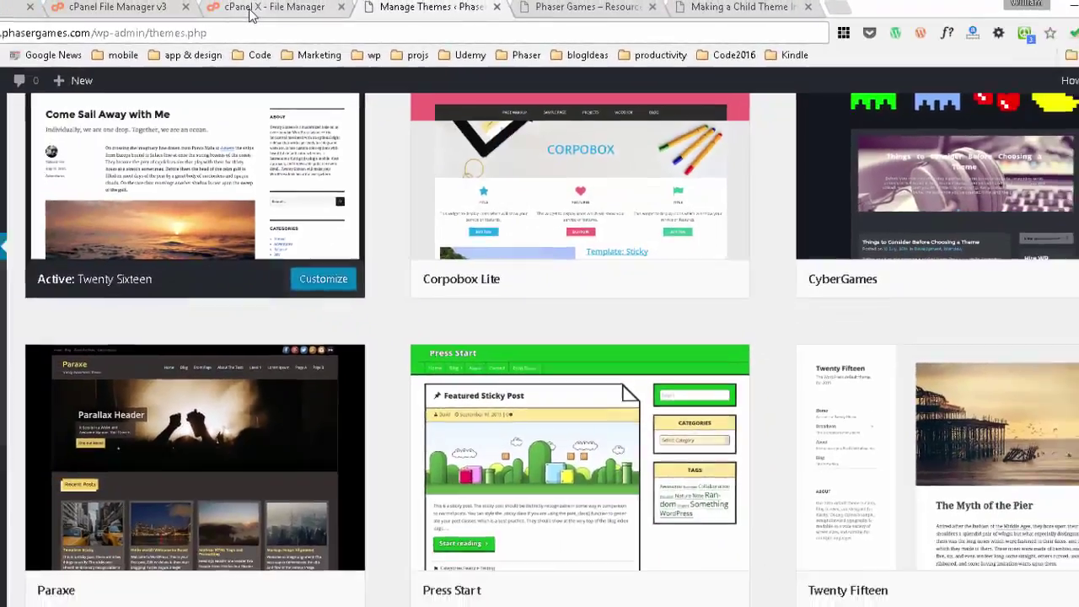
{"action": "left_click", "coordinate": [144, 3]}
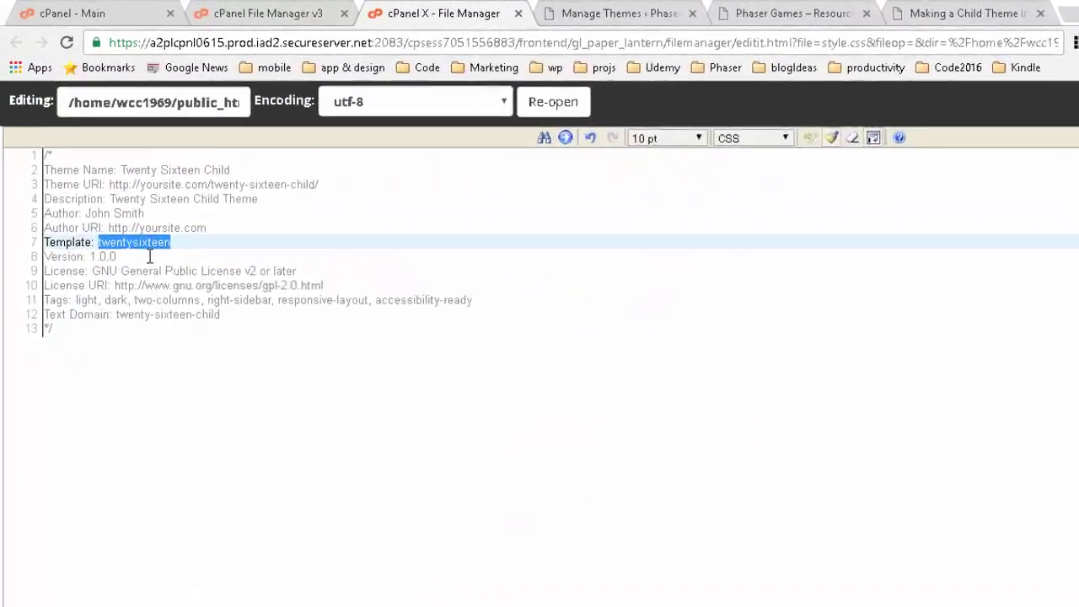
{"action": "left_click", "coordinate": [122, 189]}
{"action": "left_click", "coordinate": [73, 181]}
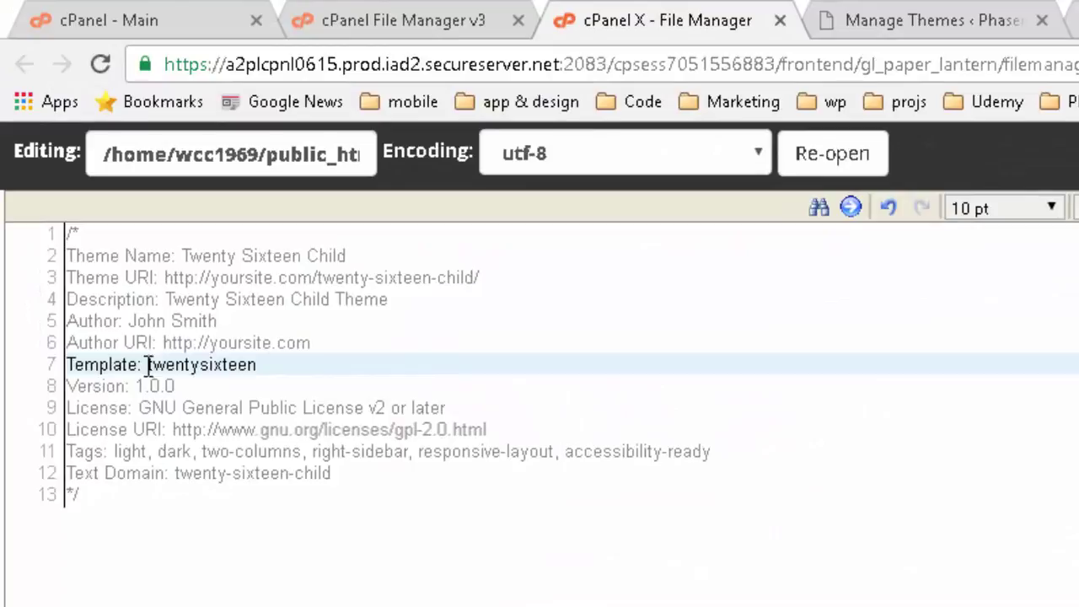
{"action": "left_click_drag", "start_coordinate": [148, 364], "coordinate": [313, 368]}
{"action": "left_click", "coordinate": [359, 368]}
In the File Manager, check the theme folder names one level up, then open the child theme folder again.
{"action": "left_click", "coordinate": [386, 31]}
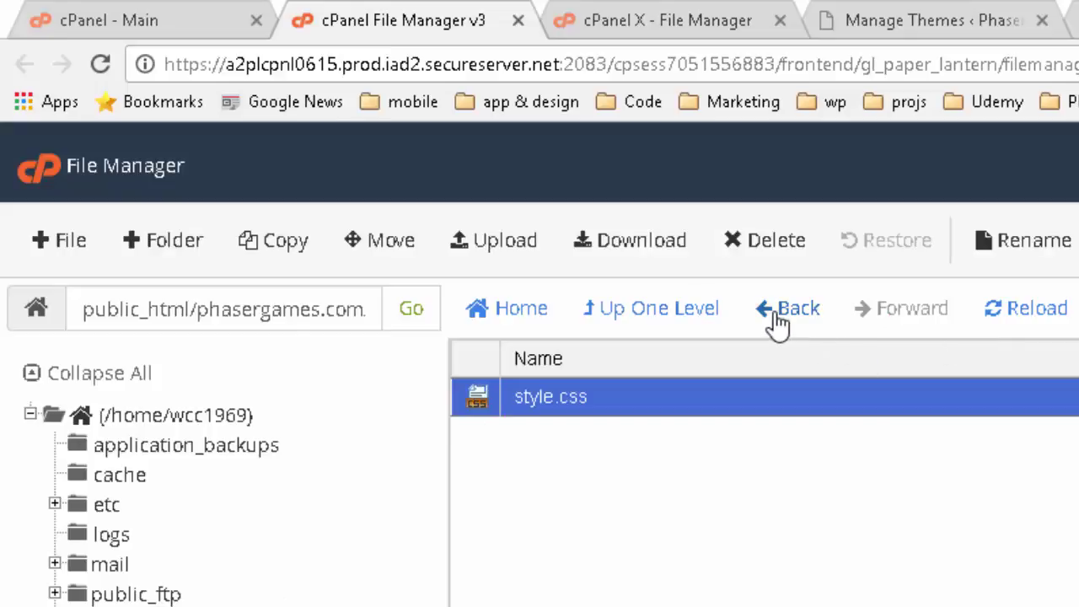
{"action": "left_click", "coordinate": [664, 310]}
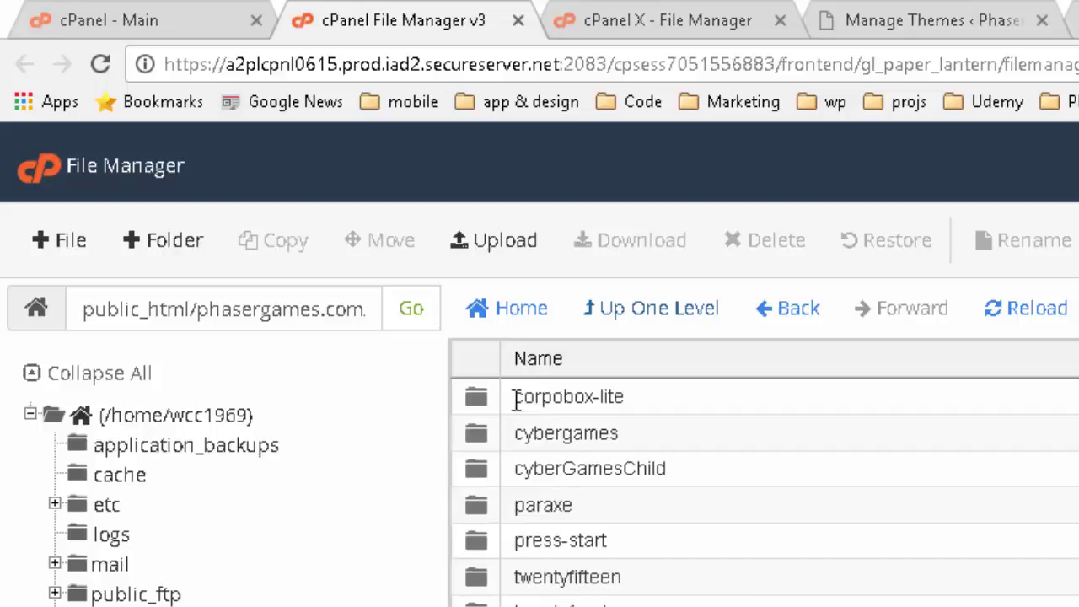
{"action": "left_click", "coordinate": [638, 408]}
{"action": "left_click", "coordinate": [624, 408]}
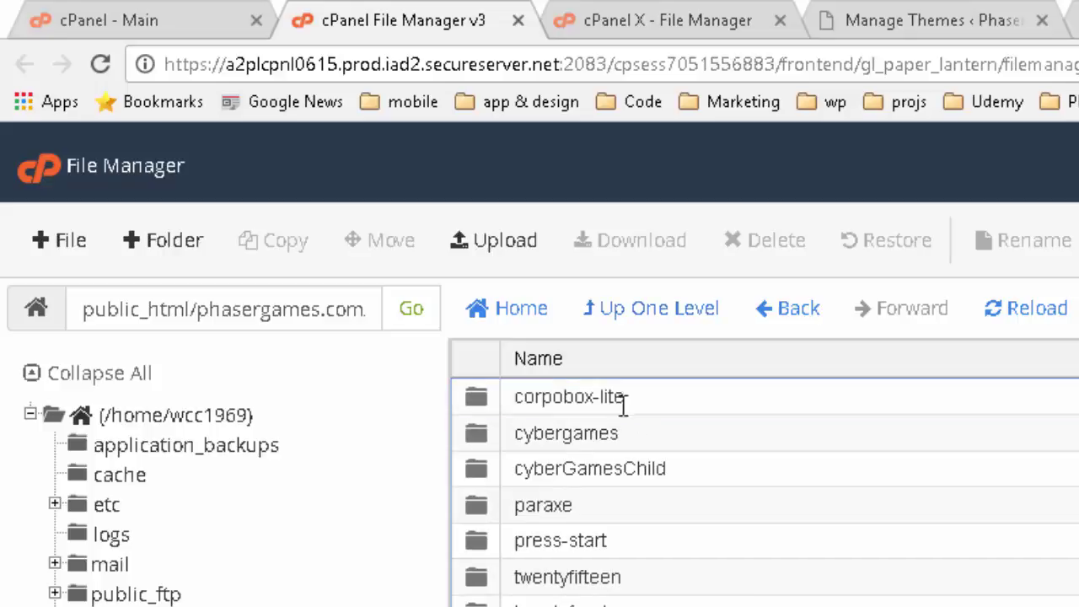
{"action": "double_click", "coordinate": [590, 397]}
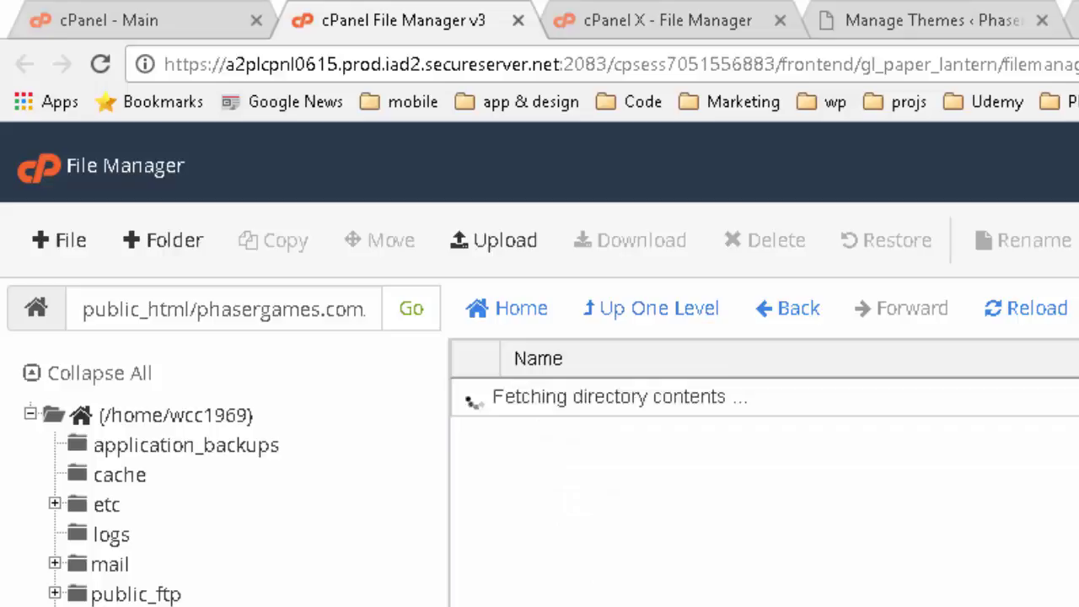
Recheck the Template and Text Domain lines in the style.css editor and save the file.
{"action": "left_click", "coordinate": [694, 29]}
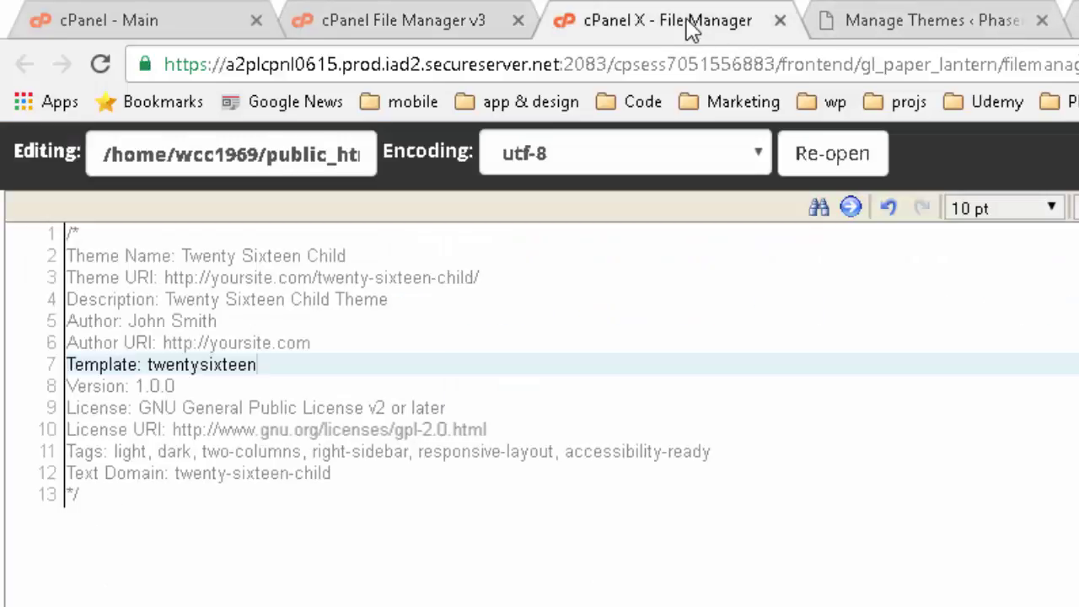
{"action": "double_click", "coordinate": [199, 366]}
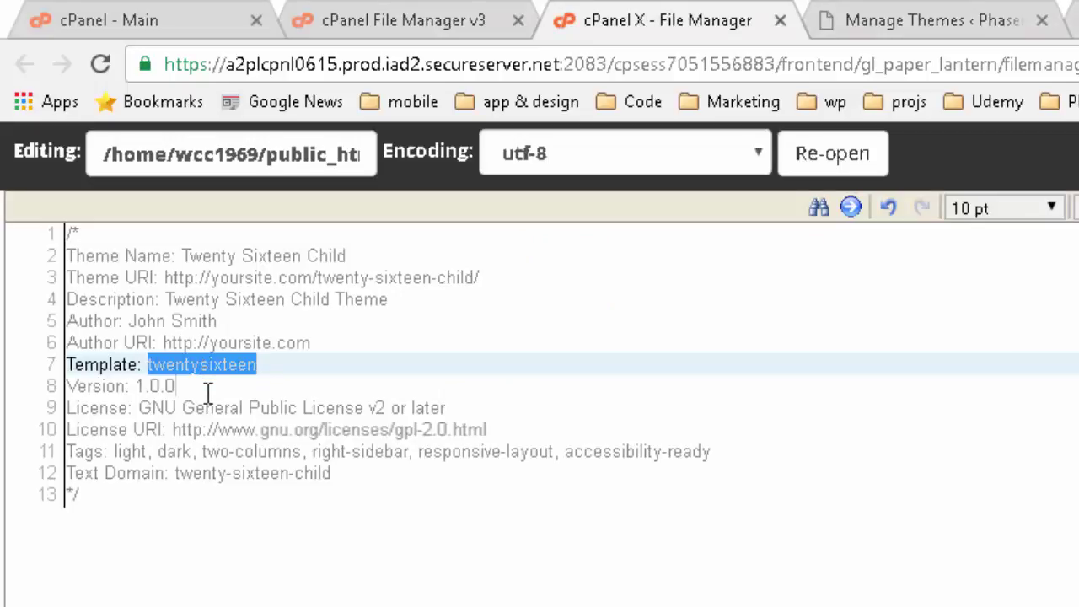
{"action": "left_click", "coordinate": [207, 389]}
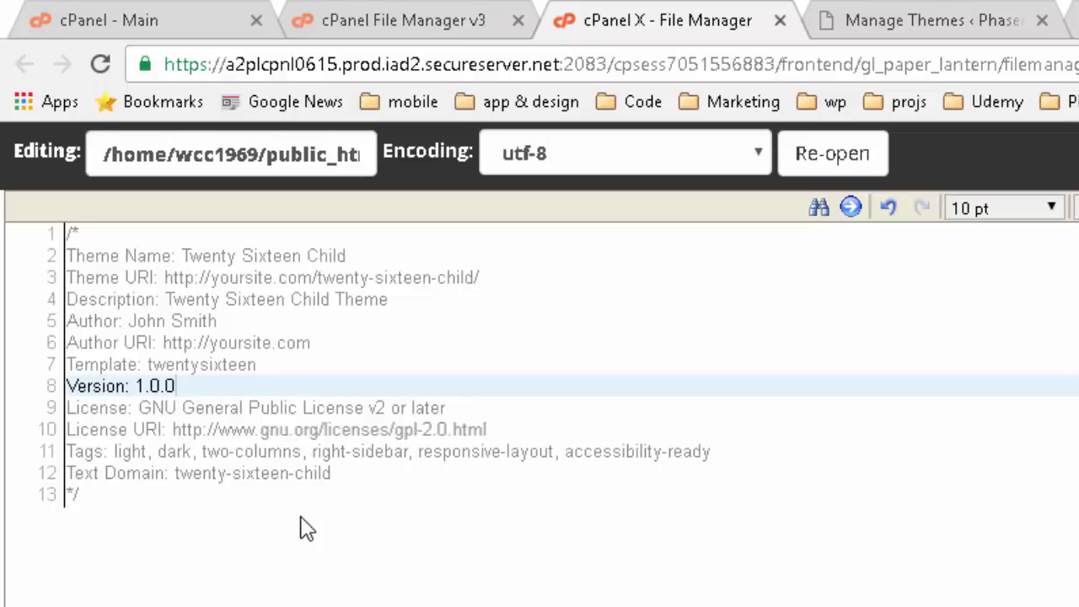
{"action": "left_click", "coordinate": [368, 475]}
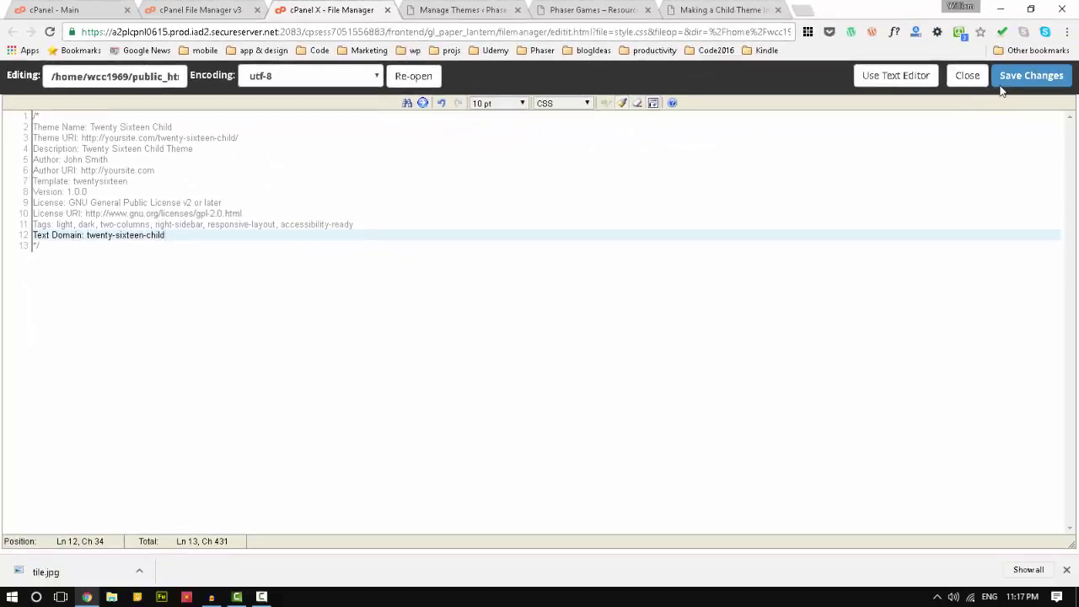
{"action": "left_click", "coordinate": [1009, 80]}
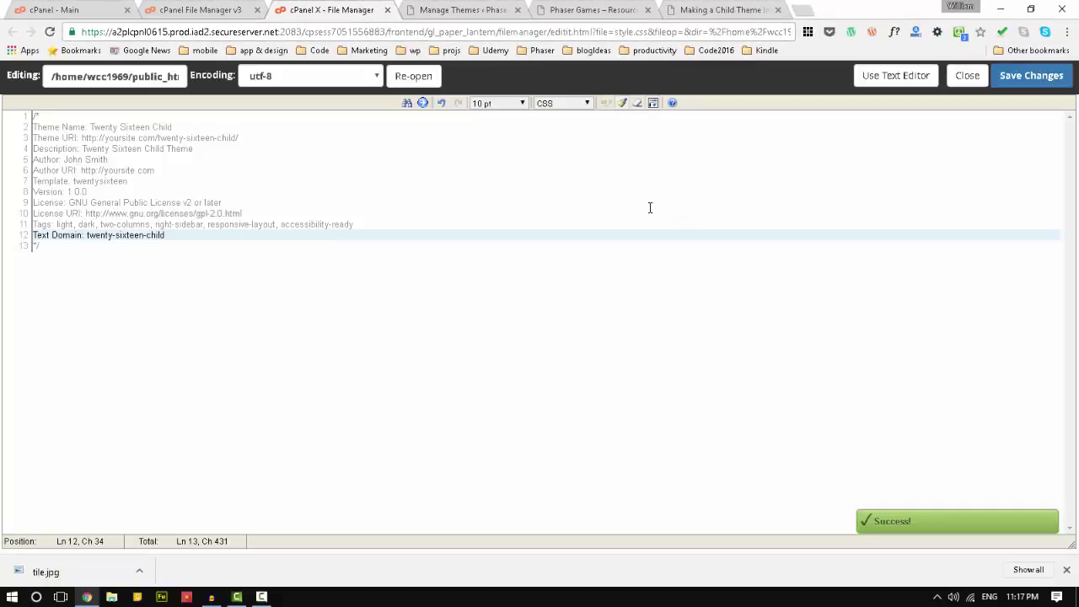
Reload the WordPress Manage Themes page and activate the Twenty Sixteen Child theme.
{"action": "left_click", "coordinate": [426, 11]}
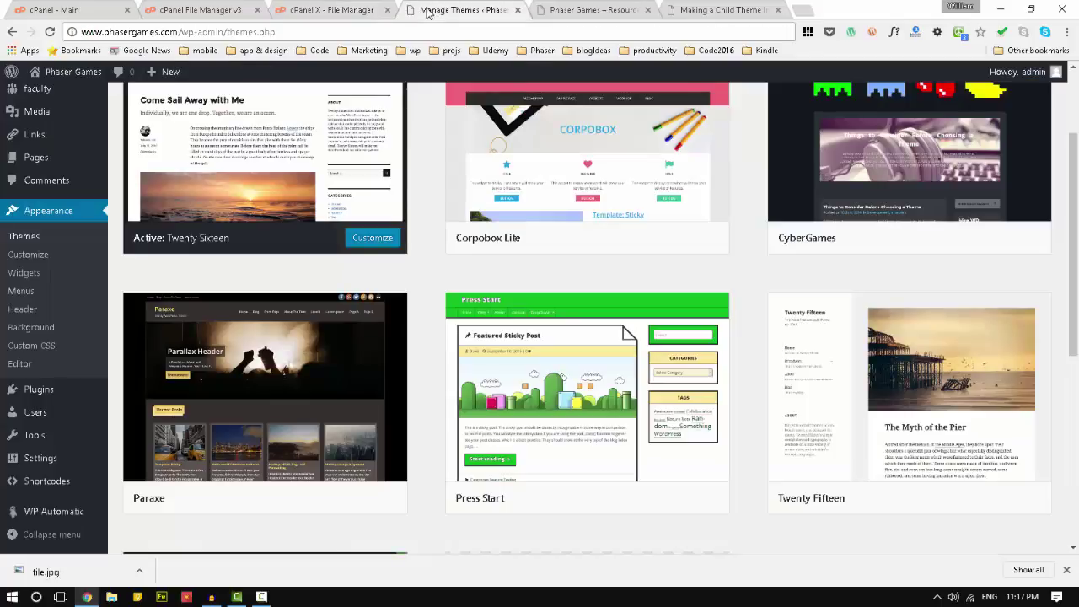
{"action": "left_click", "coordinate": [50, 32]}
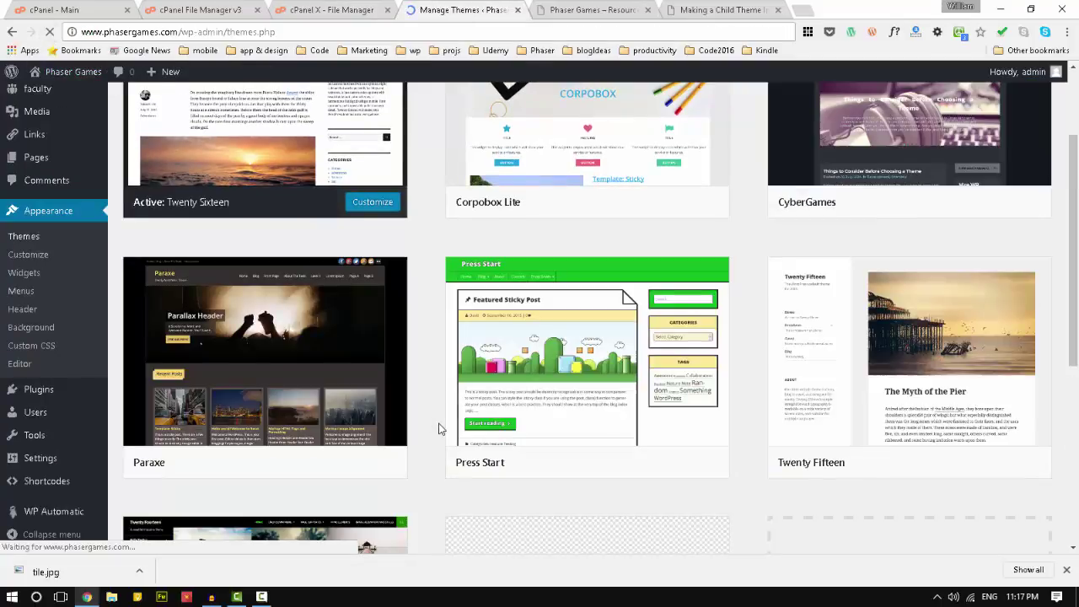
{"action": "scroll", "coordinate": [438, 429], "scroll_direction": "down", "scroll_amount": 3}
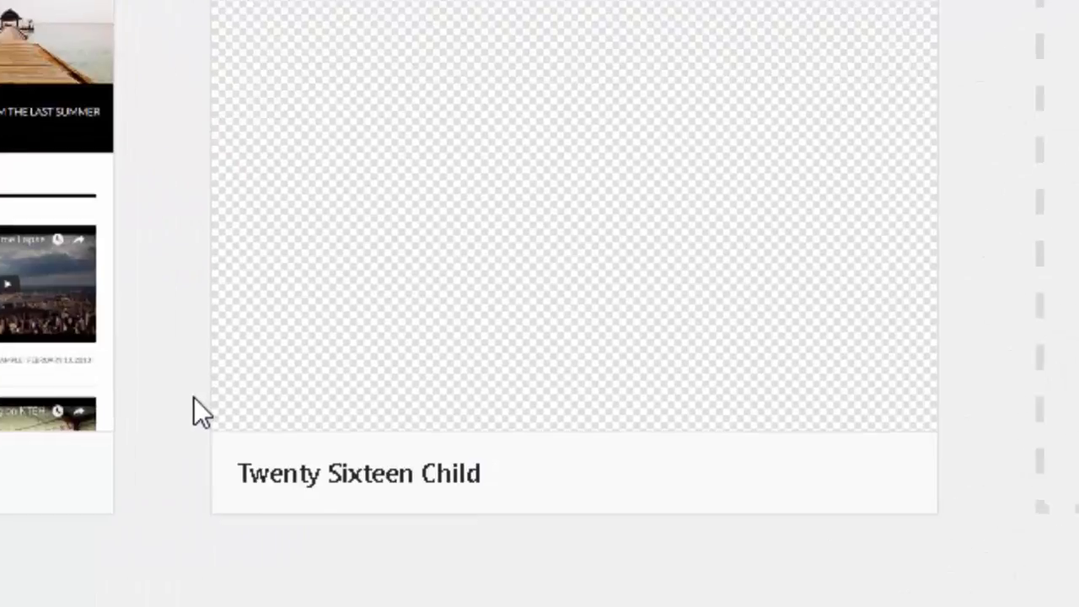
{"action": "scroll", "coordinate": [301, 548], "scroll_direction": "down", "scroll_amount": 2}
{"action": "mouse_move", "coordinate": [476, 398]}
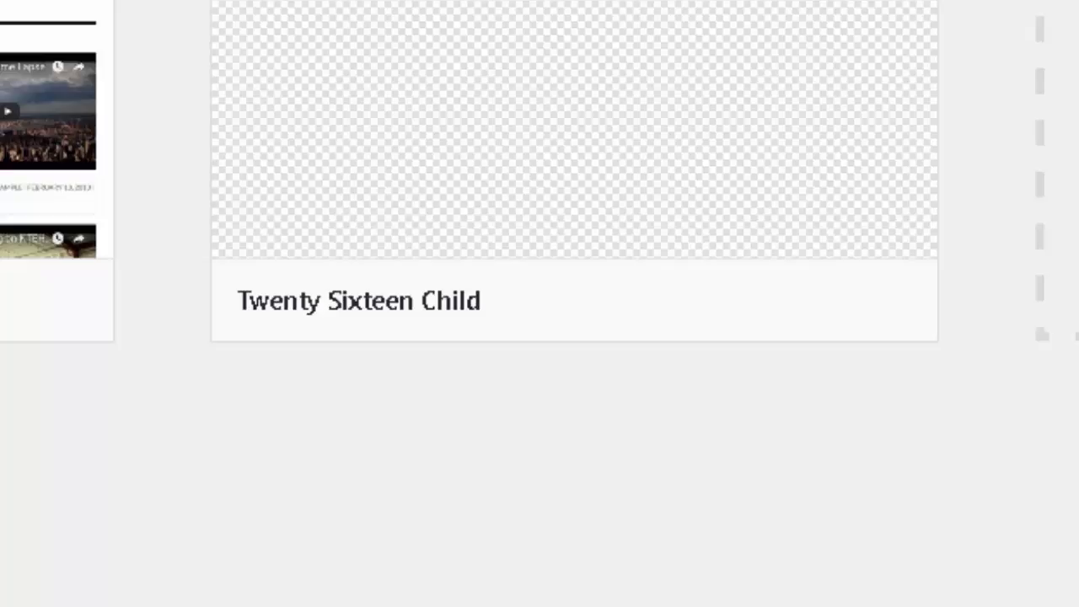
{"action": "left_click", "coordinate": [691, 302]}
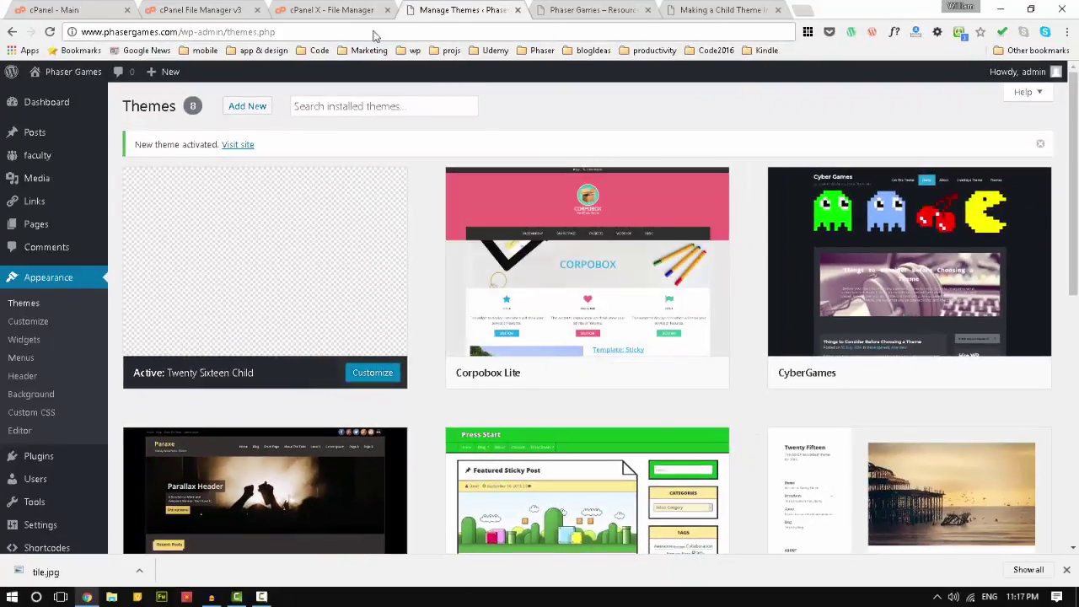
Reload the Phaser Games front page and examine how its posts are styled with the child theme active.
{"action": "left_click", "coordinate": [610, 9]}
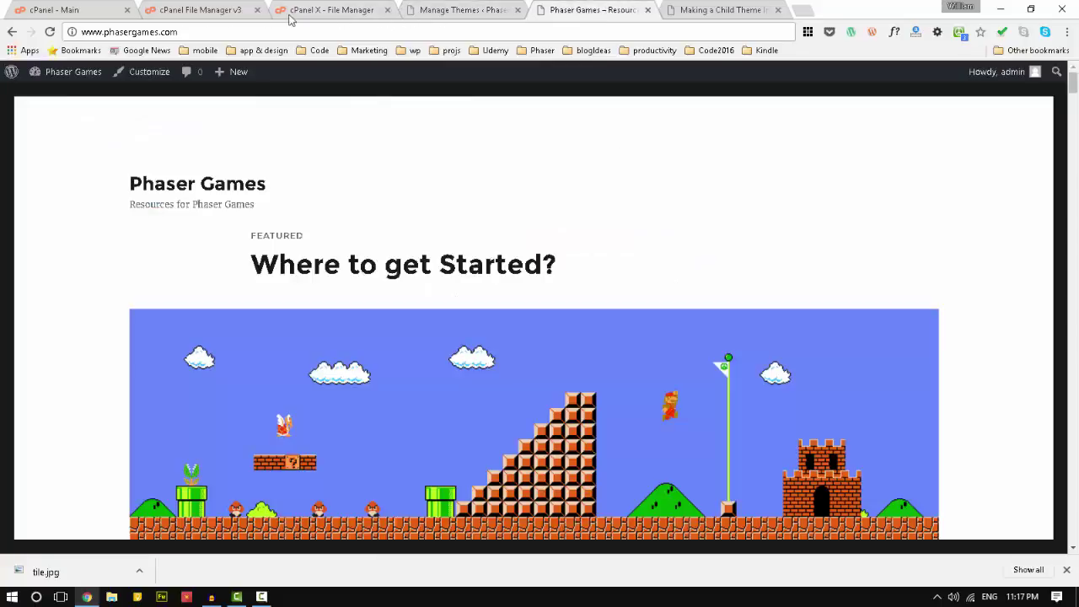
{"action": "left_click", "coordinate": [50, 31]}
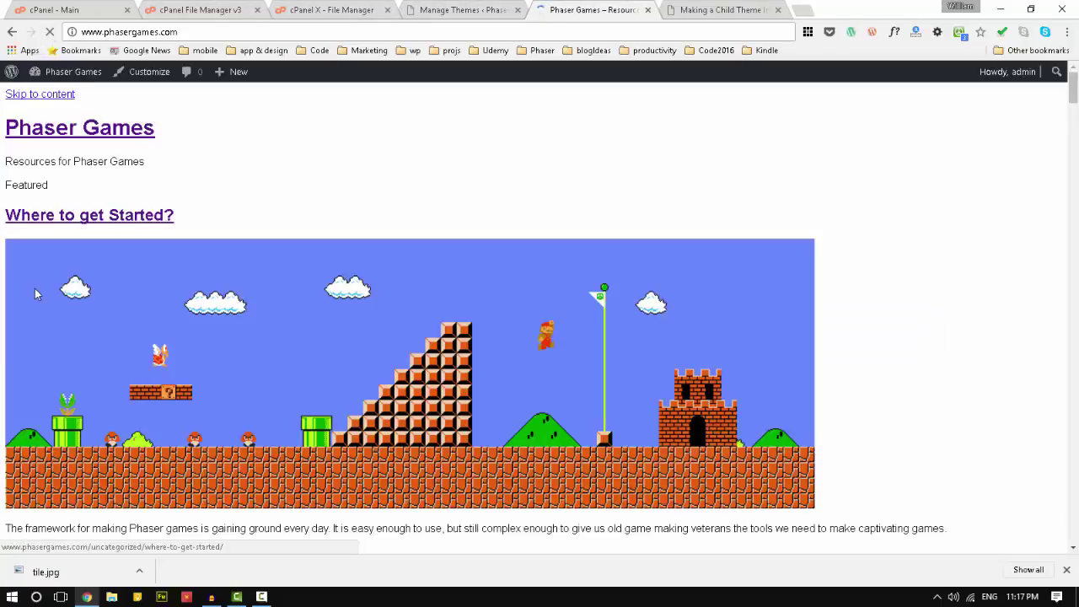
{"action": "scroll", "coordinate": [275, 330], "scroll_direction": "down", "scroll_amount": 5}
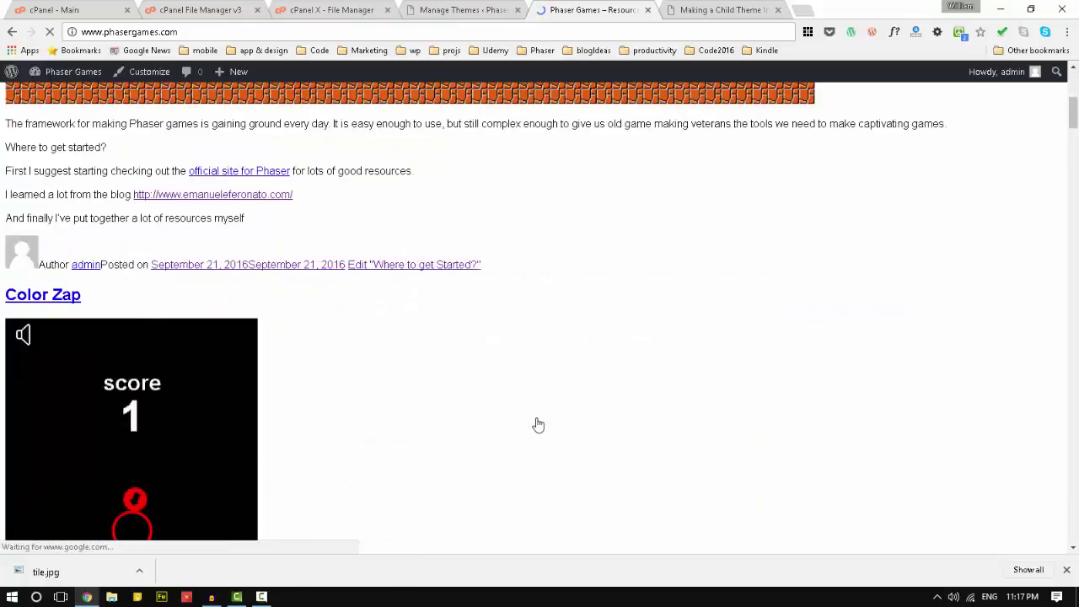
{"action": "scroll", "coordinate": [538, 424], "scroll_direction": "up", "scroll_amount": 3}
{"action": "scroll", "coordinate": [538, 425], "scroll_direction": "down", "scroll_amount": 3}
{"action": "scroll", "coordinate": [538, 424], "scroll_direction": "down", "scroll_amount": 3}
{"action": "scroll", "coordinate": [539, 424], "scroll_direction": "up", "scroll_amount": 2}
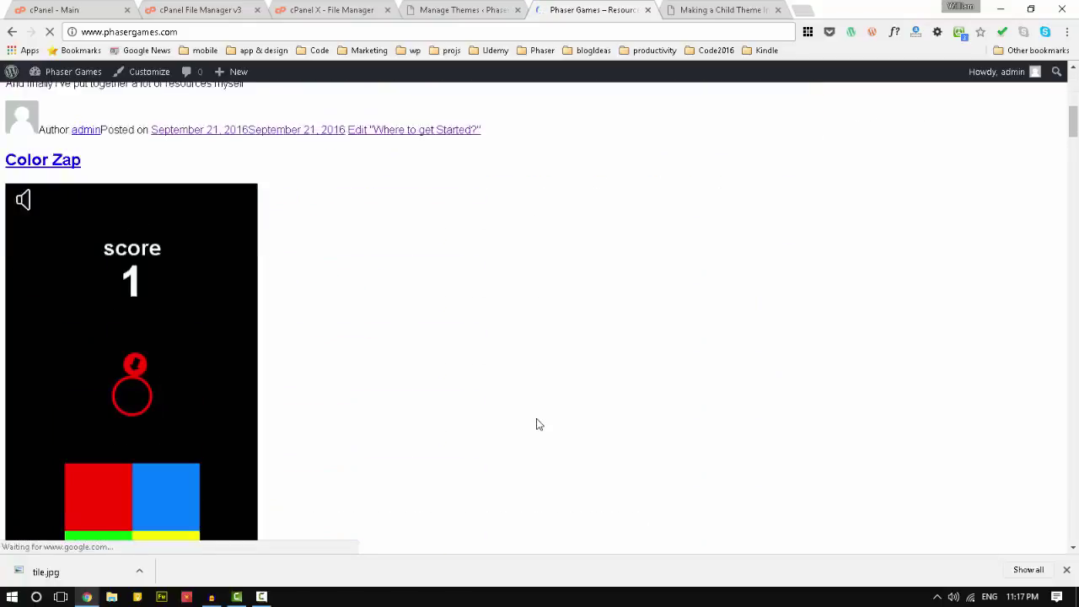
{"action": "scroll", "coordinate": [533, 396], "scroll_direction": "up", "scroll_amount": 1}
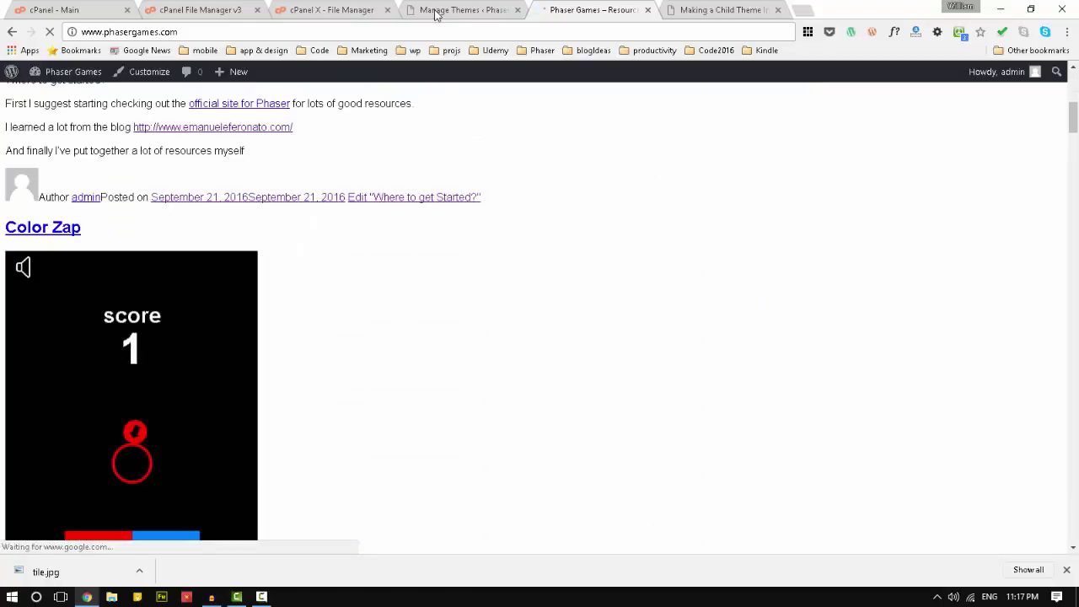
Close the style.css editor and create a new file named functions.php in the twentysixteenchild folder.
{"action": "left_click", "coordinate": [339, 10]}
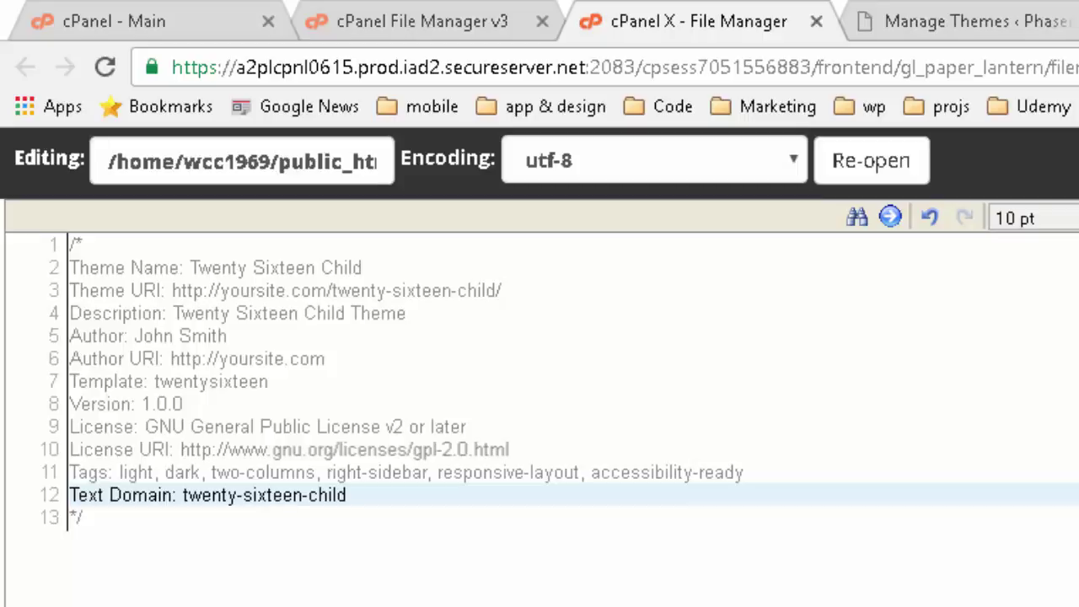
{"action": "key", "text": "ctrl+w"}
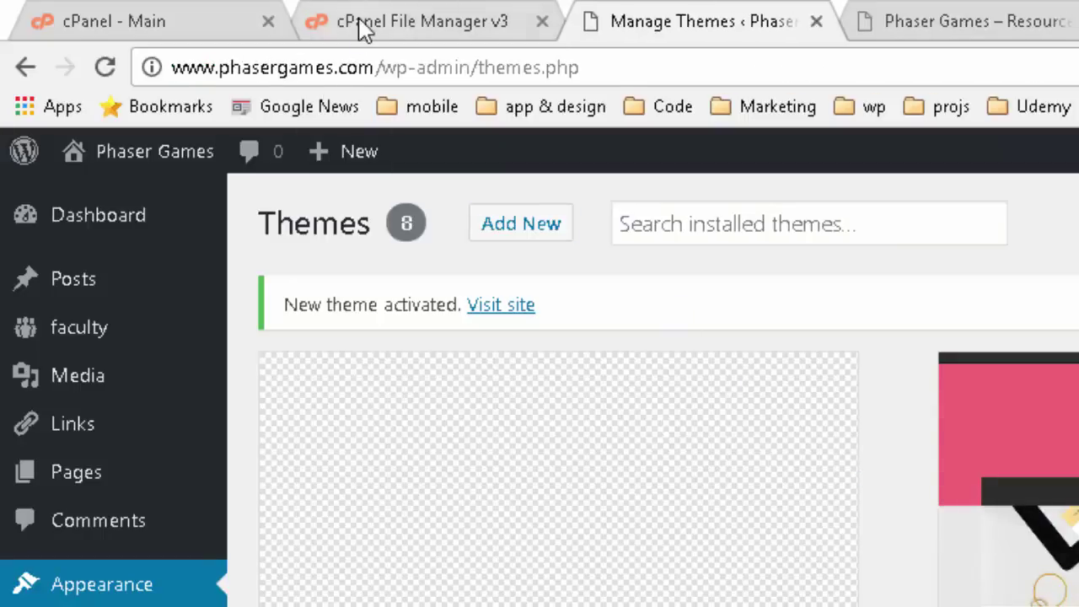
{"action": "left_click", "coordinate": [361, 25]}
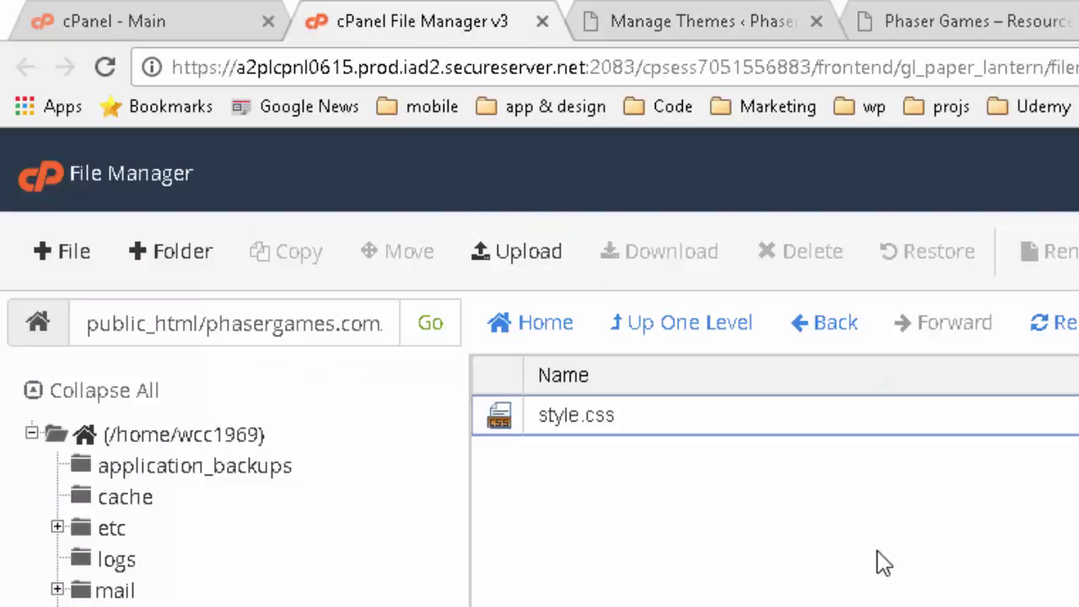
{"action": "left_click", "coordinate": [44, 268]}
{"action": "type", "text": "functions.ph"}
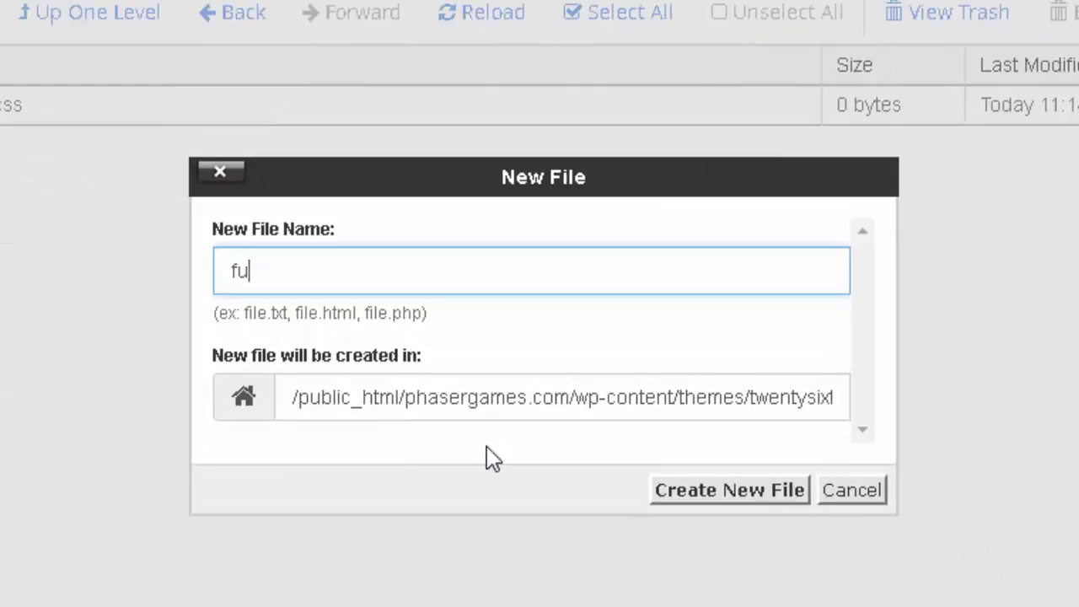
{"action": "type", "text": "p"}
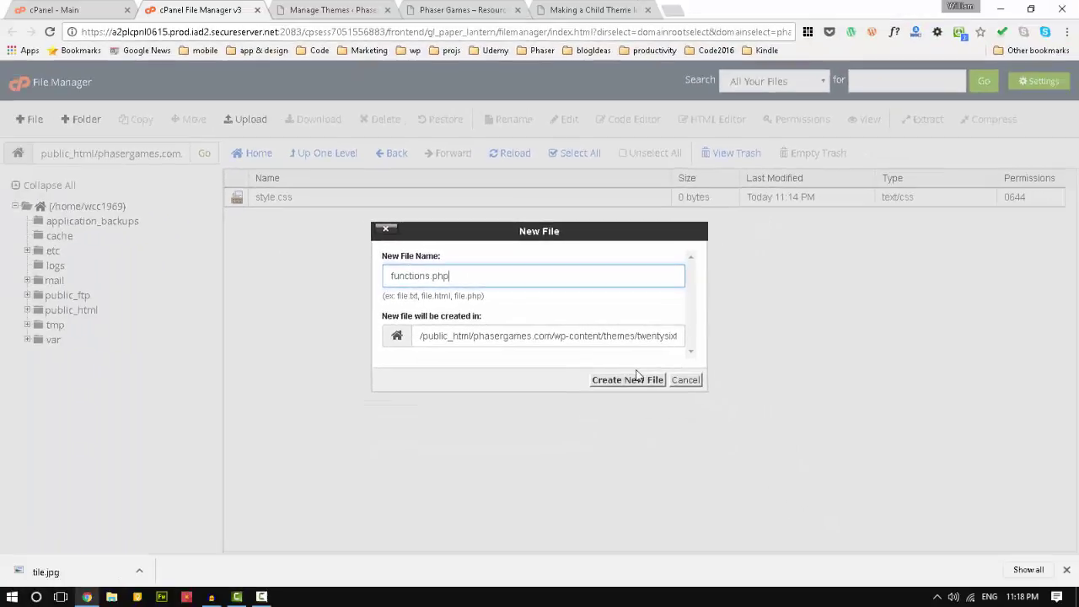
{"action": "left_click", "coordinate": [727, 490]}
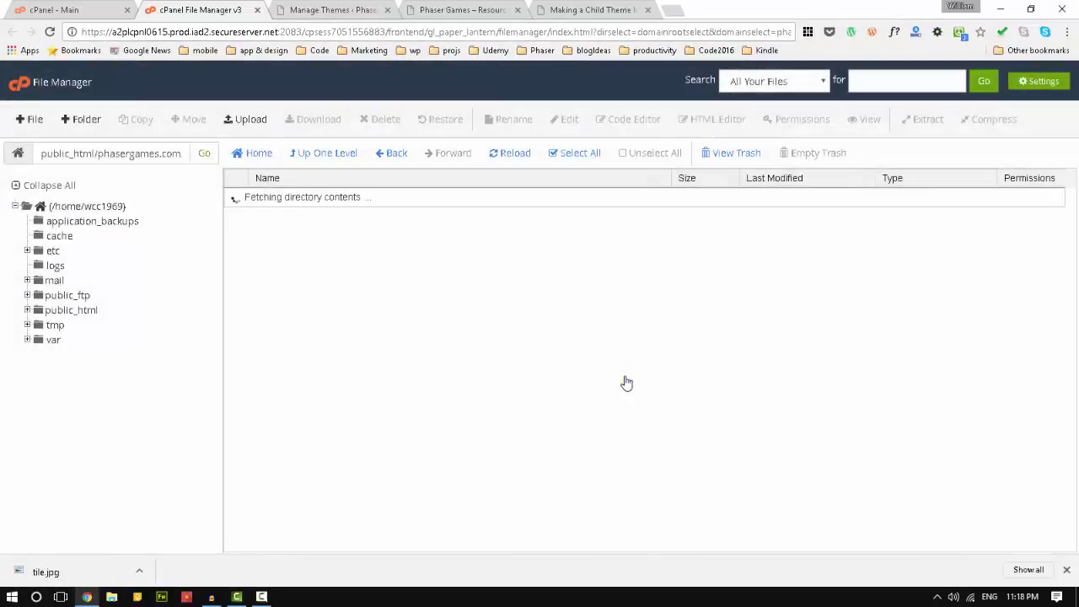
Open functions.php from the child theme folder in the code editor.
{"action": "left_click", "coordinate": [237, 200]}
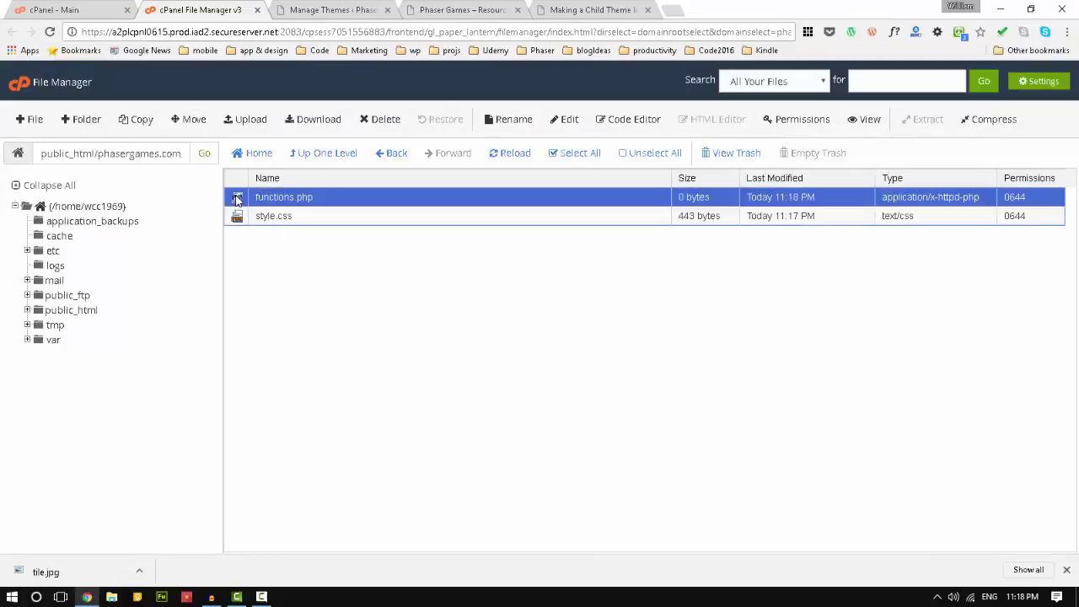
{"action": "left_click", "coordinate": [622, 121]}
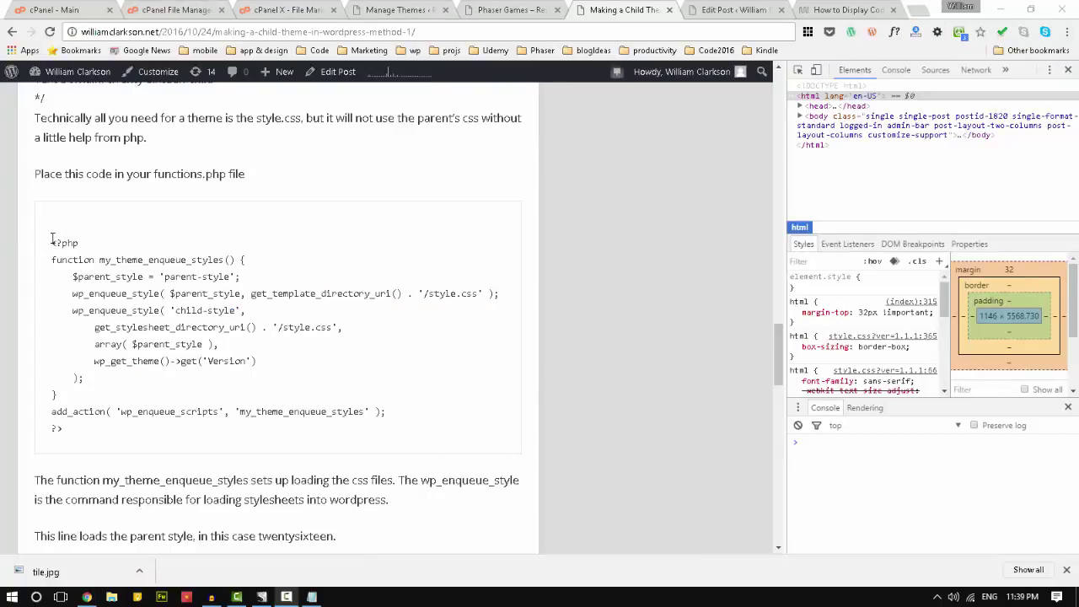
Copy the my_theme_enqueue_styles PHP code from the child theme blog post into functions.php and save the file.
{"action": "left_click_drag", "start_coordinate": [51, 239], "coordinate": [78, 429]}
{"action": "key", "text": "ctrl+c"}
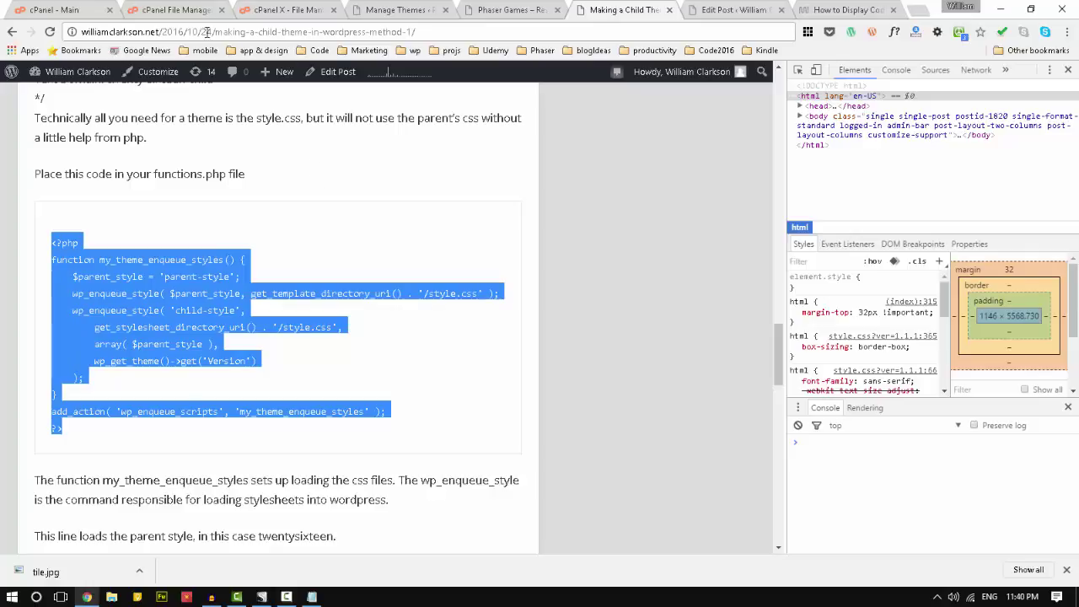
{"action": "left_click", "coordinate": [188, 11]}
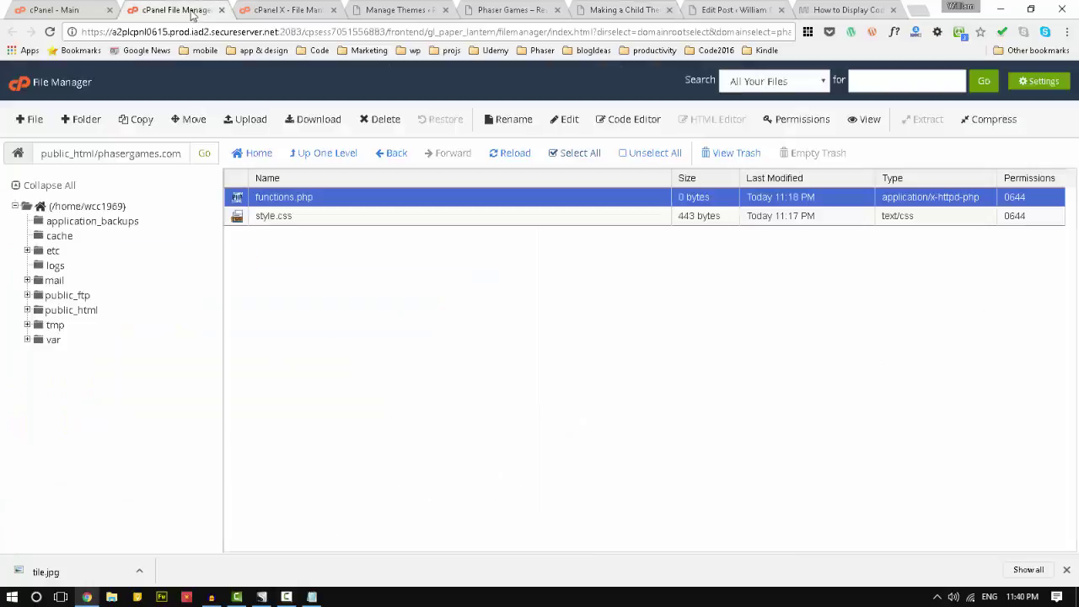
{"action": "left_click", "coordinate": [281, 10]}
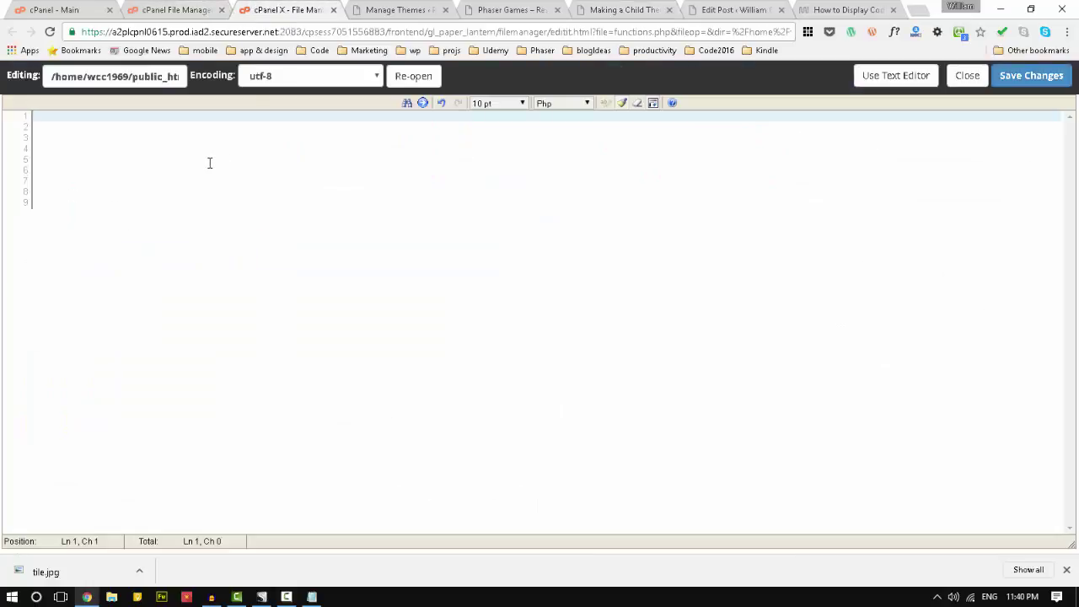
{"action": "key", "text": "ctrl+v"}
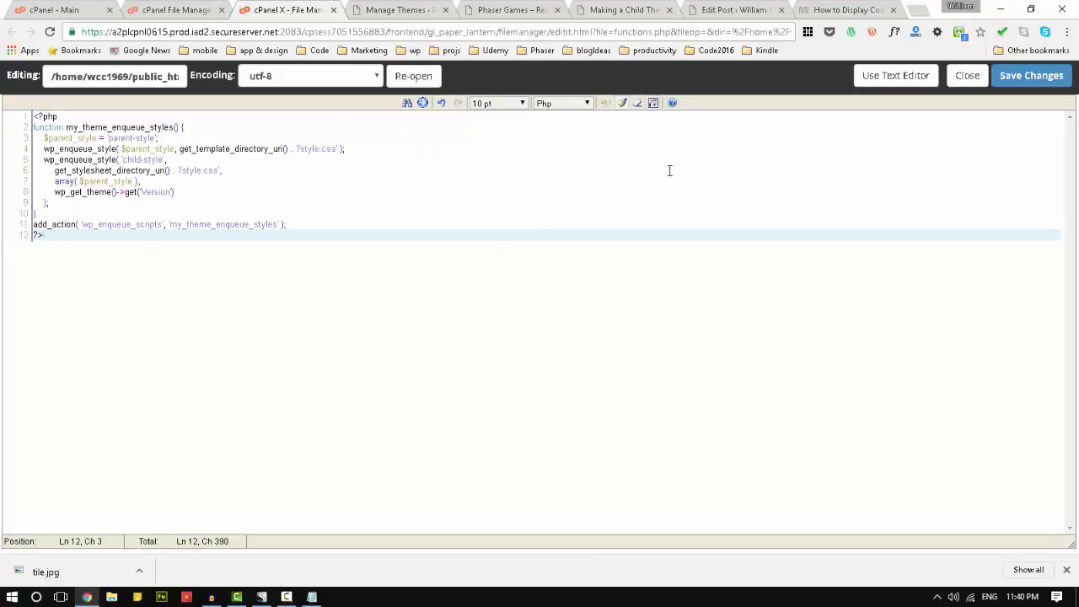
{"action": "key", "text": "ctrl+s"}
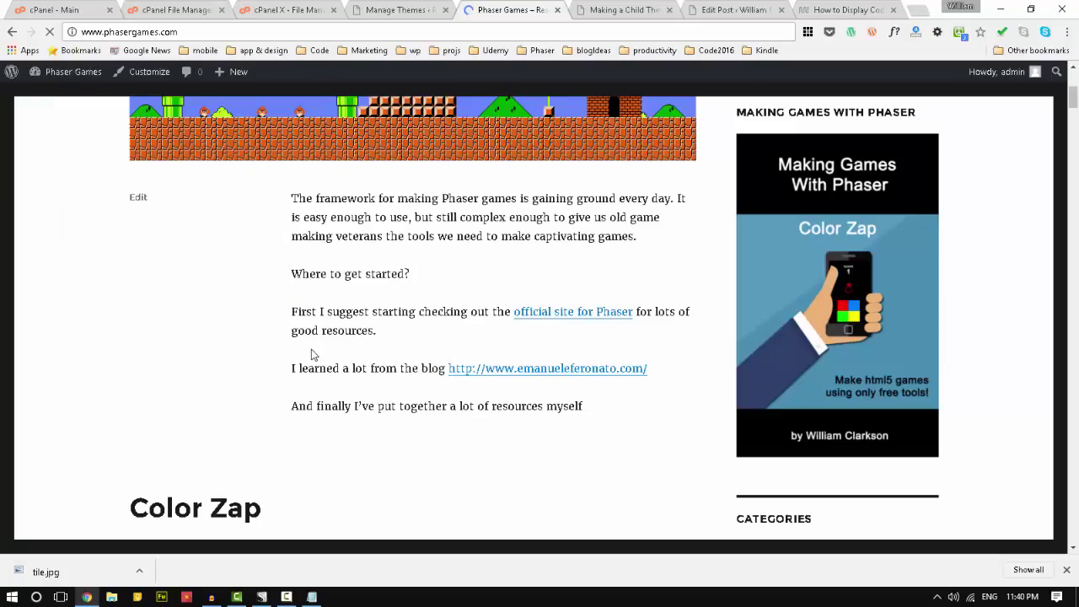
Look over the front page and the installed themes, and open the WordPress theme editor on the Twenty Sixteen Child stylesheet.
{"action": "scroll", "coordinate": [312, 349], "scroll_direction": "up", "scroll_amount": 2}
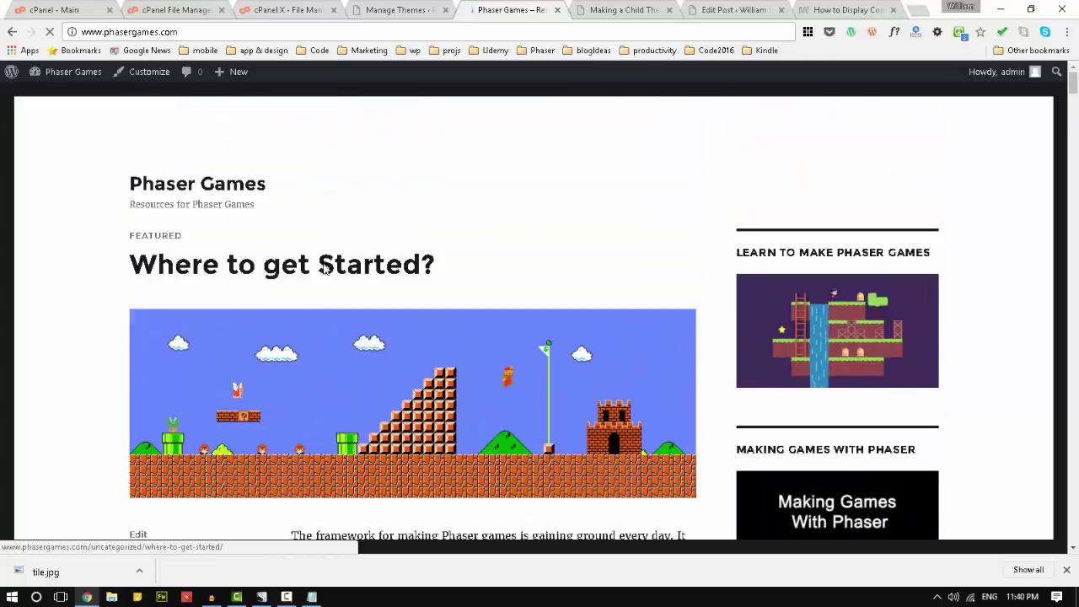
{"action": "left_click", "coordinate": [358, 12]}
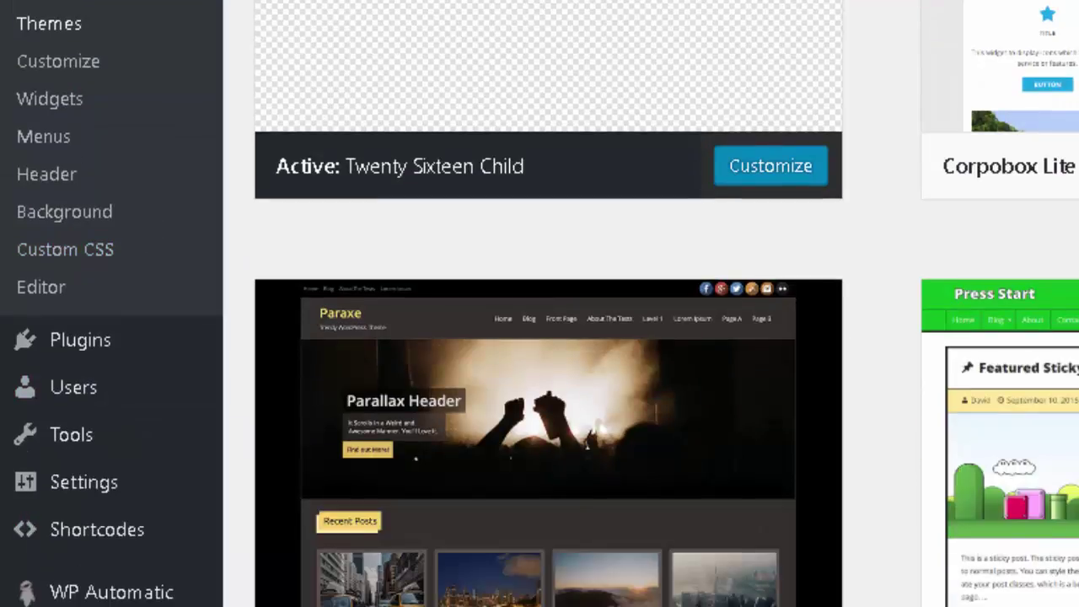
{"action": "scroll", "coordinate": [976, 451], "scroll_direction": "up", "scroll_amount": 2}
{"action": "scroll", "coordinate": [963, 458], "scroll_direction": "down", "scroll_amount": 8}
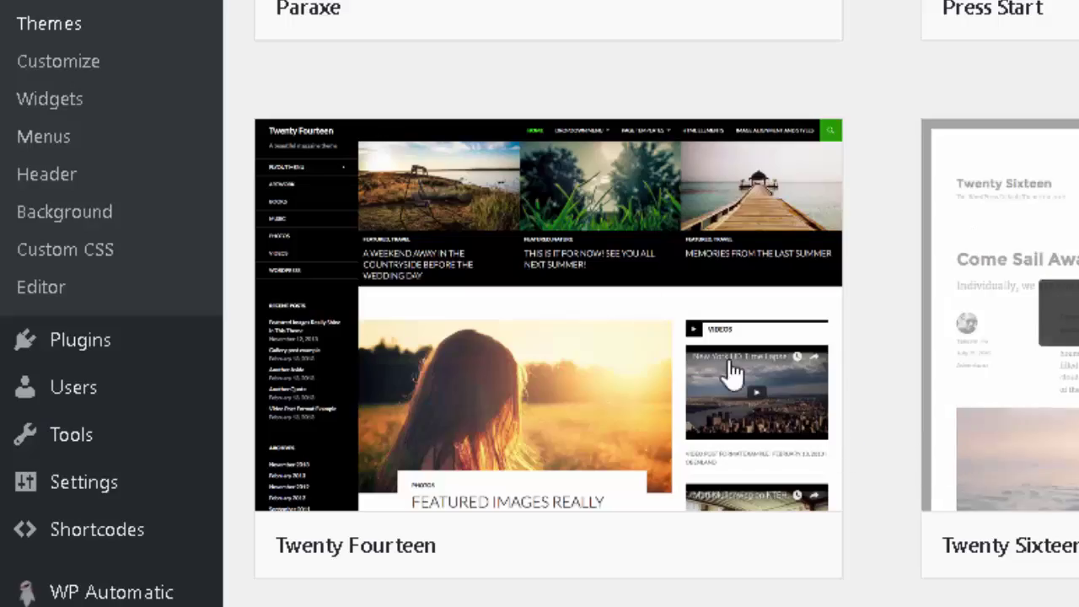
{"action": "scroll", "coordinate": [759, 321], "scroll_direction": "up", "scroll_amount": 5}
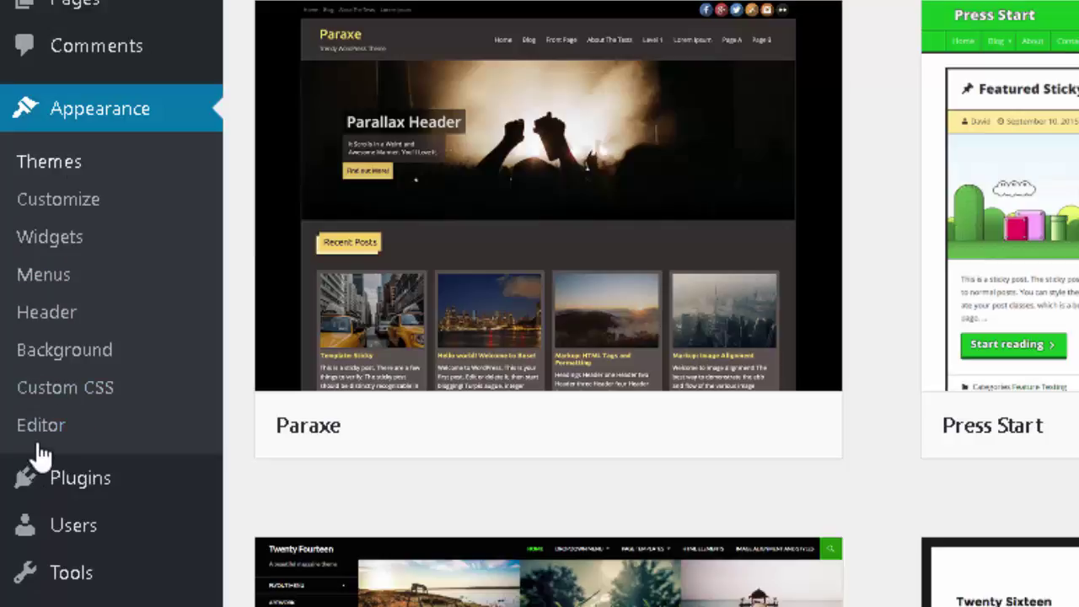
{"action": "left_click", "coordinate": [36, 425]}
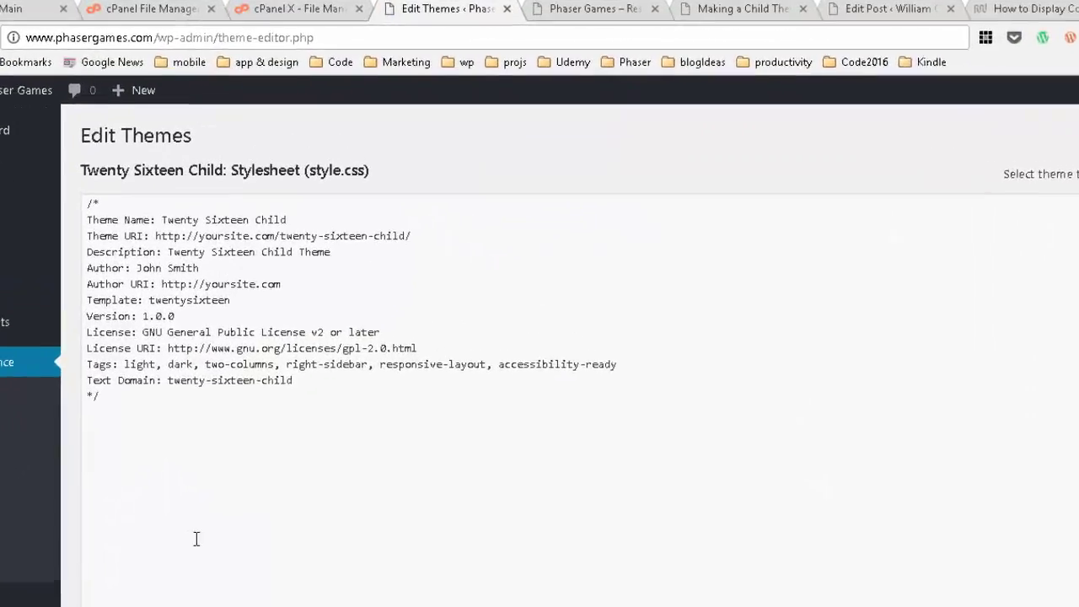
Check the list of editable themes, keeping Twenty Sixteen Child, and place the cursor in its style.css after the header comment.
{"action": "left_click", "coordinate": [335, 261]}
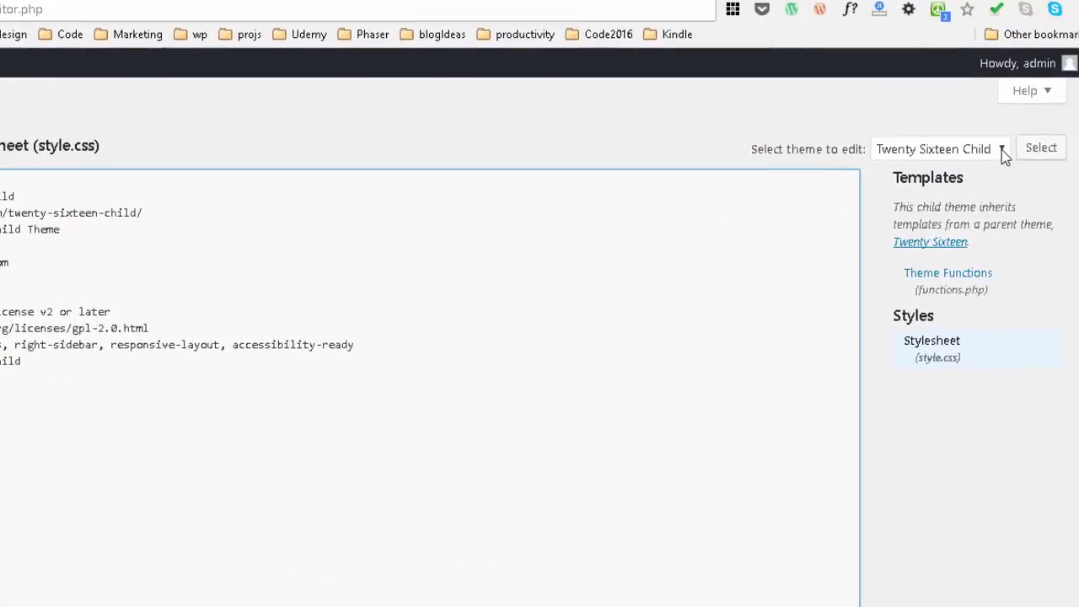
{"action": "left_click", "coordinate": [1002, 149]}
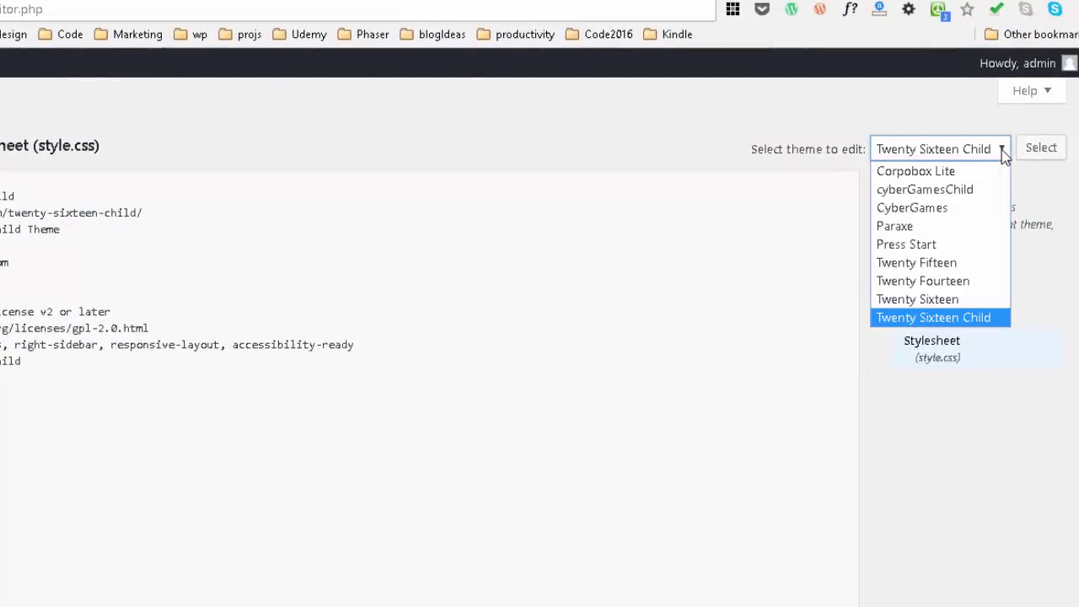
{"action": "left_click", "coordinate": [1002, 149]}
{"action": "left_click", "coordinate": [314, 378]}
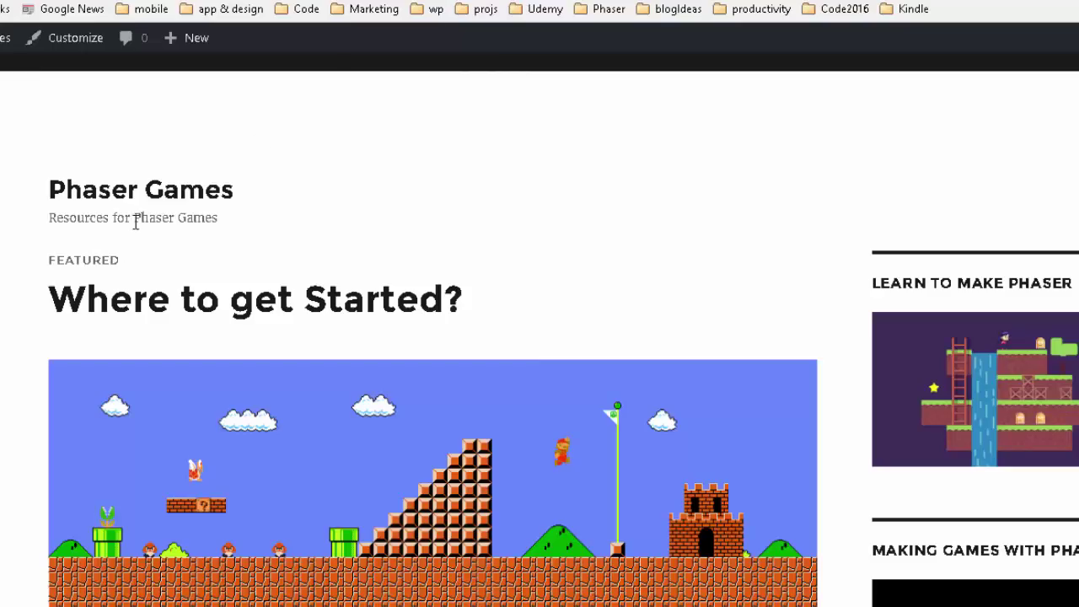
Inspect the "Resources for Phaser Games" tagline on the front page and select its class name site-description.
{"action": "right_click", "coordinate": [133, 218]}
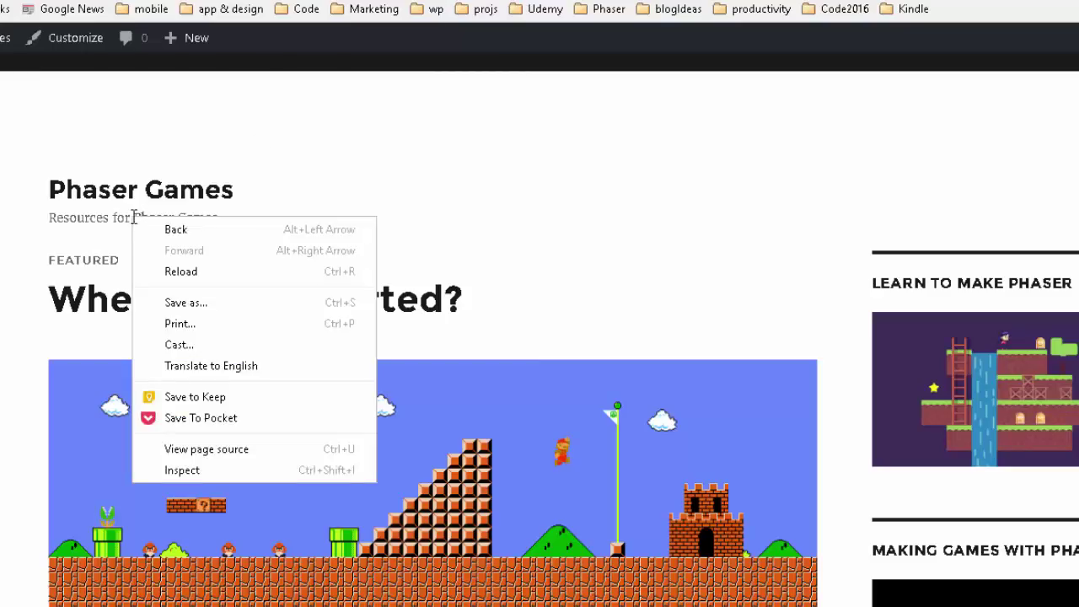
{"action": "left_click", "coordinate": [202, 472]}
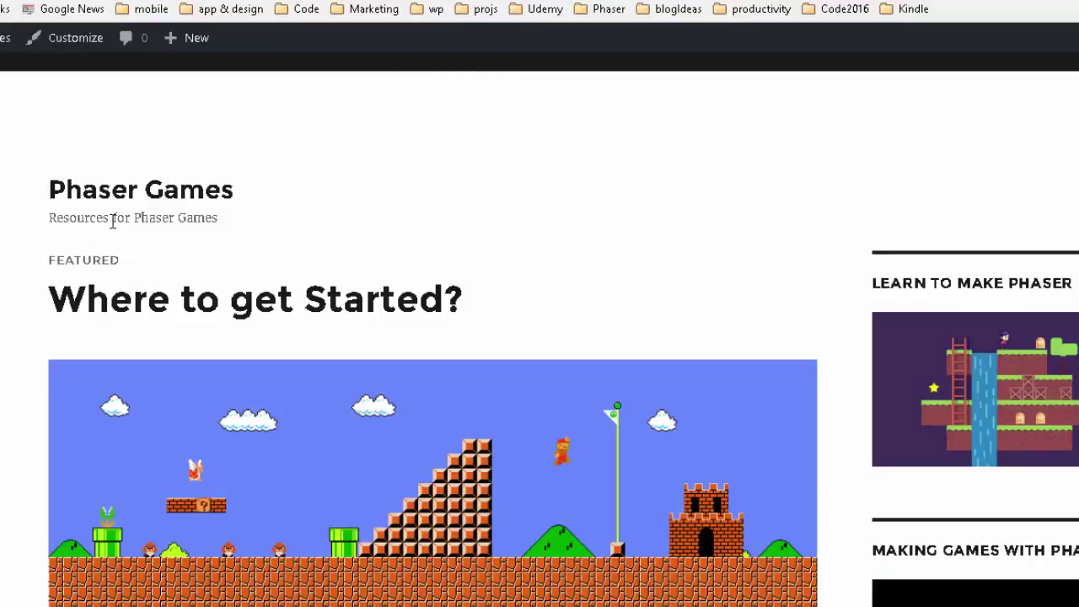
{"action": "right_click", "coordinate": [112, 221]}
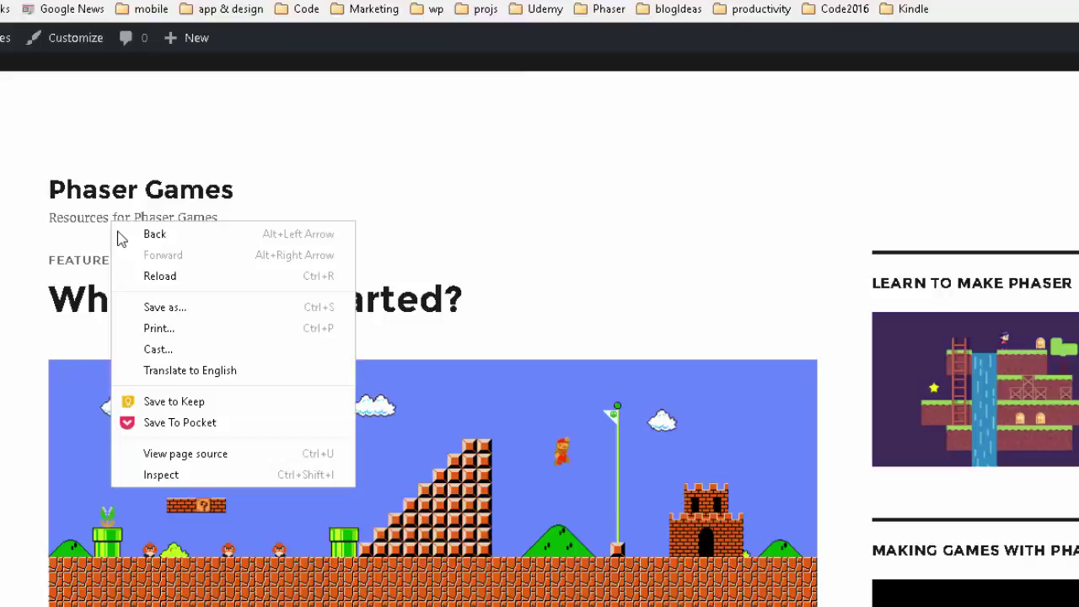
{"action": "left_click", "coordinate": [180, 477]}
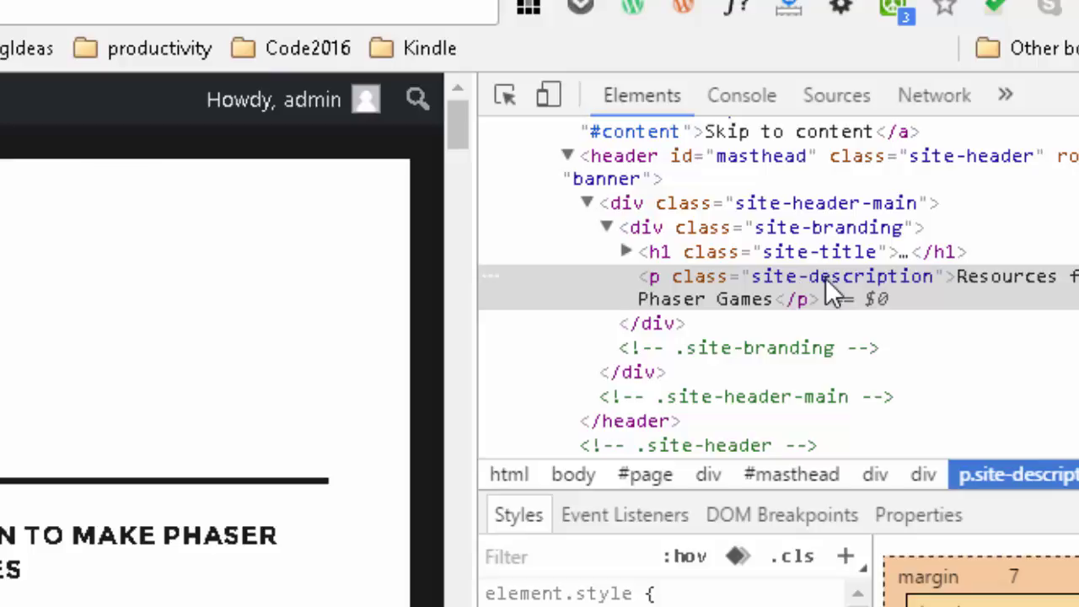
{"action": "double_click", "coordinate": [826, 277]}
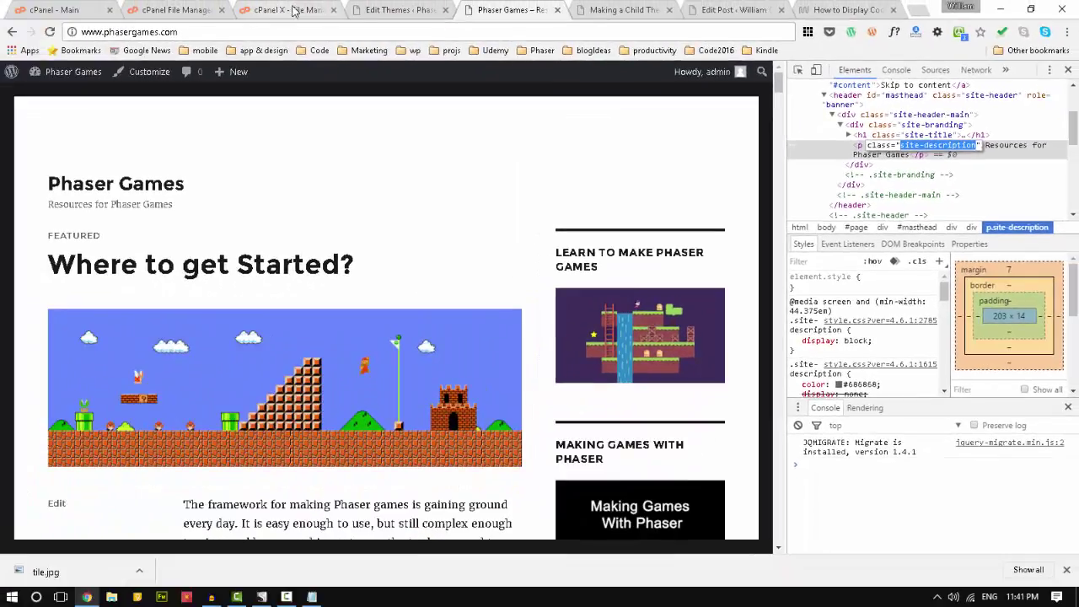
Add an empty .site-description rule with opening and closing braces below the header comment in the child theme's style.css.
{"action": "left_click", "coordinate": [371, 10]}
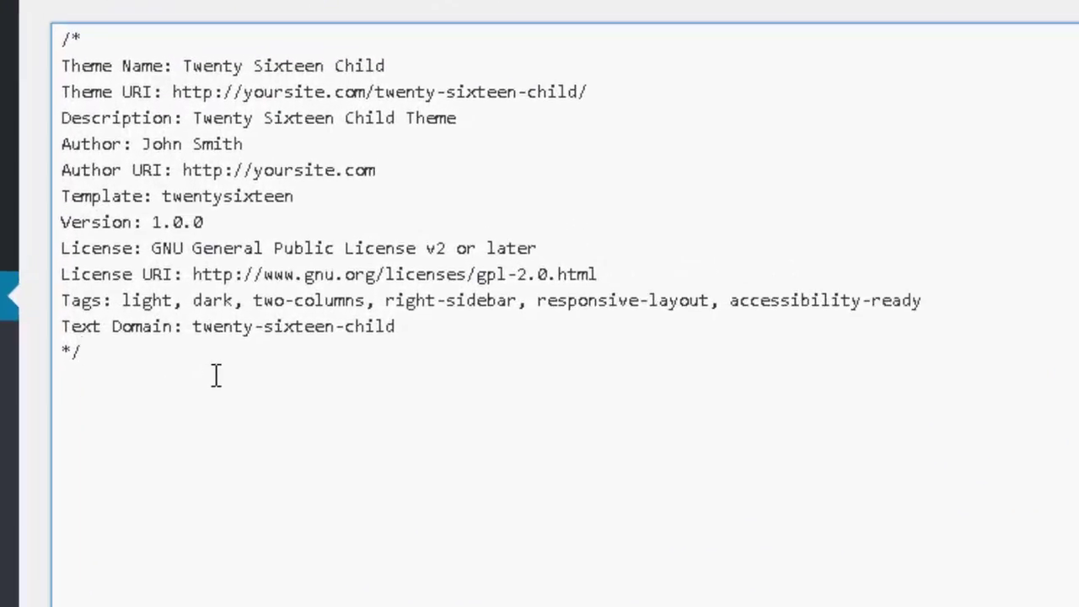
{"action": "key", "text": "Return"}
{"action": "key", "text": "Return"}
{"action": "type", "text": ".site-description "}
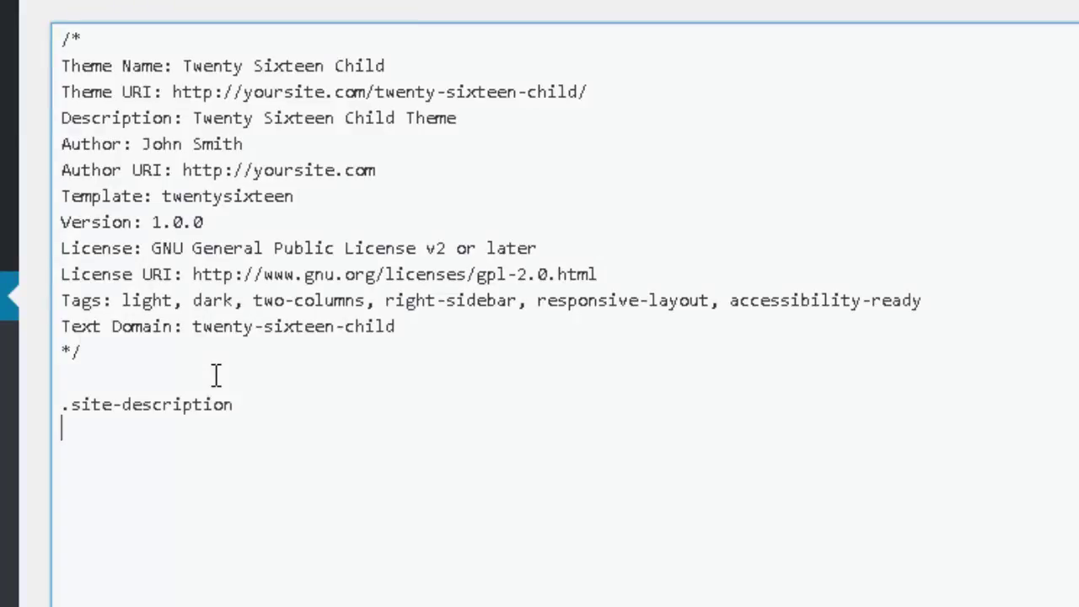
{"action": "type", "text": "{"}
{"action": "key", "text": "Return"}
{"action": "key", "text": "Return"}
{"action": "key", "text": "Return"}
{"action": "type", "text": "}"}
Enter color:blue; inside the .site-description rule and update the style.css file.
{"action": "left_click", "coordinate": [108, 453]}
{"action": "type", "text": "color"}
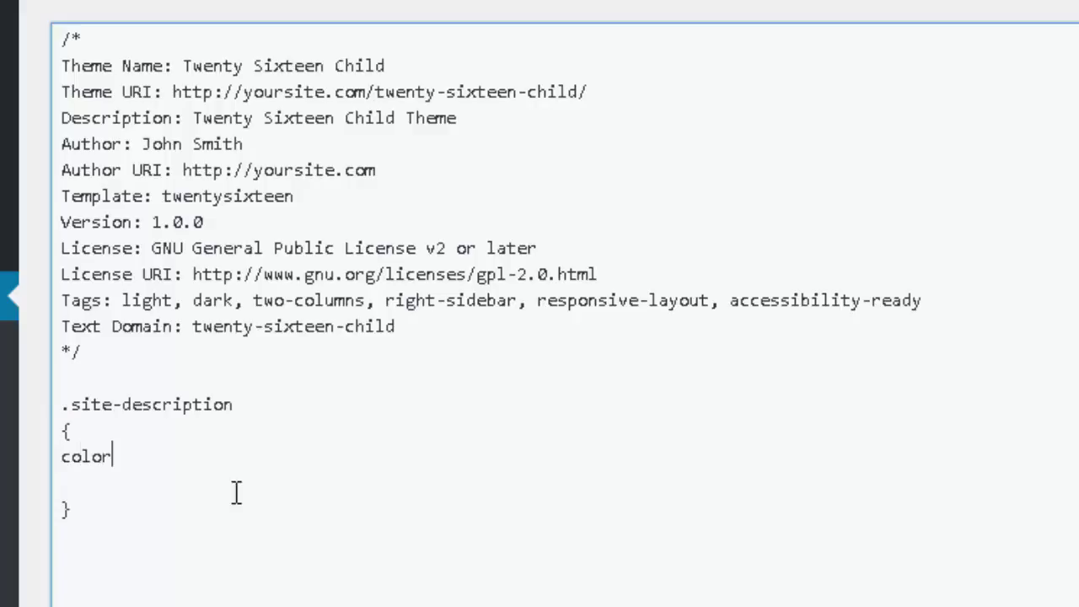
{"action": "type", "text": ":blue;"}
{"action": "scroll", "coordinate": [232, 523], "scroll_direction": "down", "scroll_amount": 2}
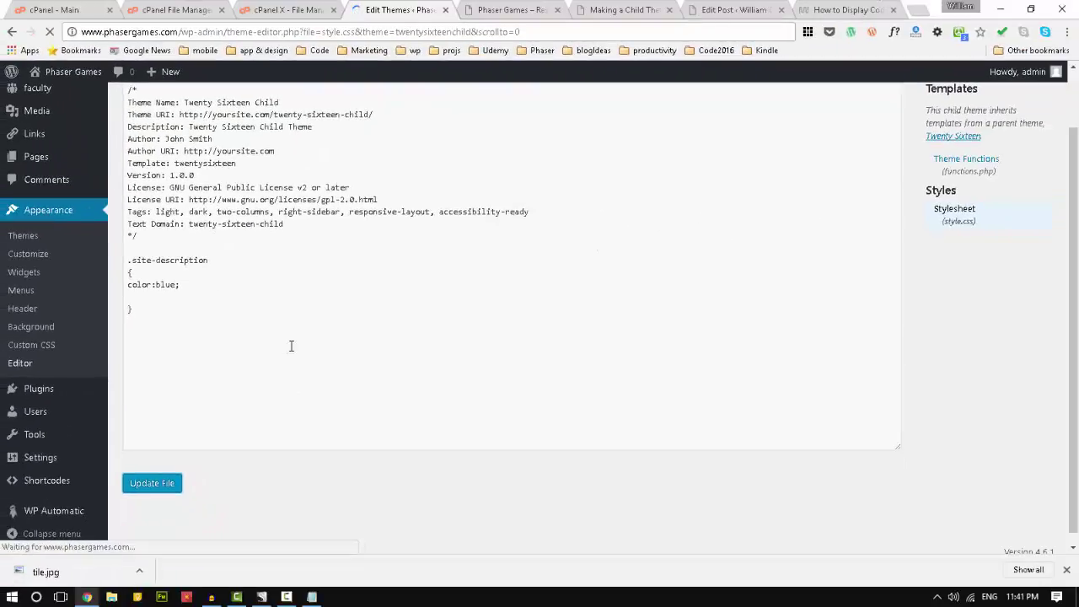
Reload the Phaser Games front page to check the tagline's color.
{"action": "left_click", "coordinate": [494, 12]}
{"action": "left_click", "coordinate": [50, 31]}
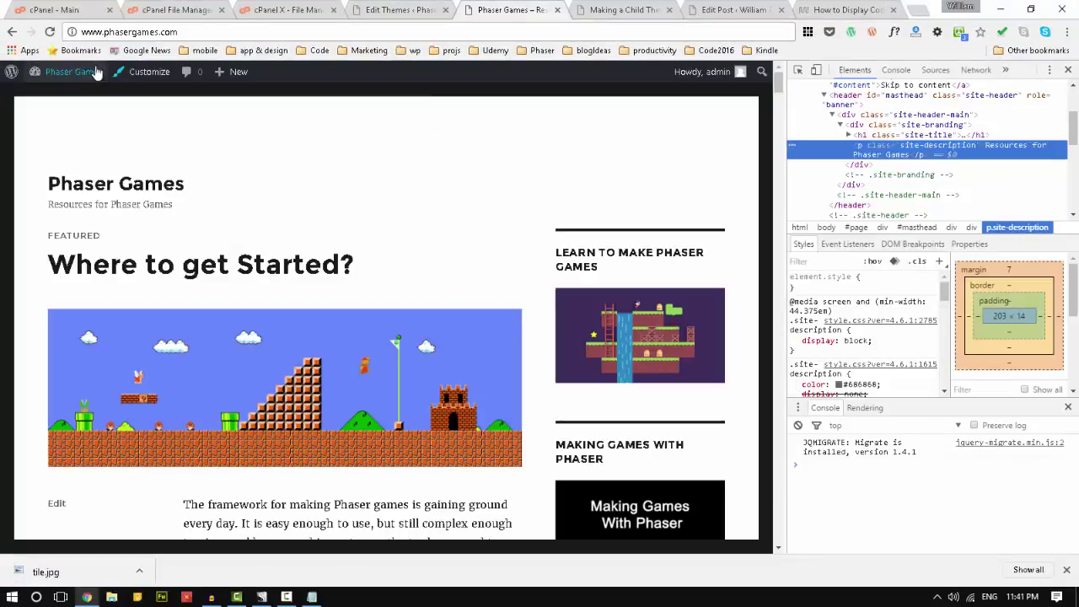
{"action": "left_click", "coordinate": [51, 33]}
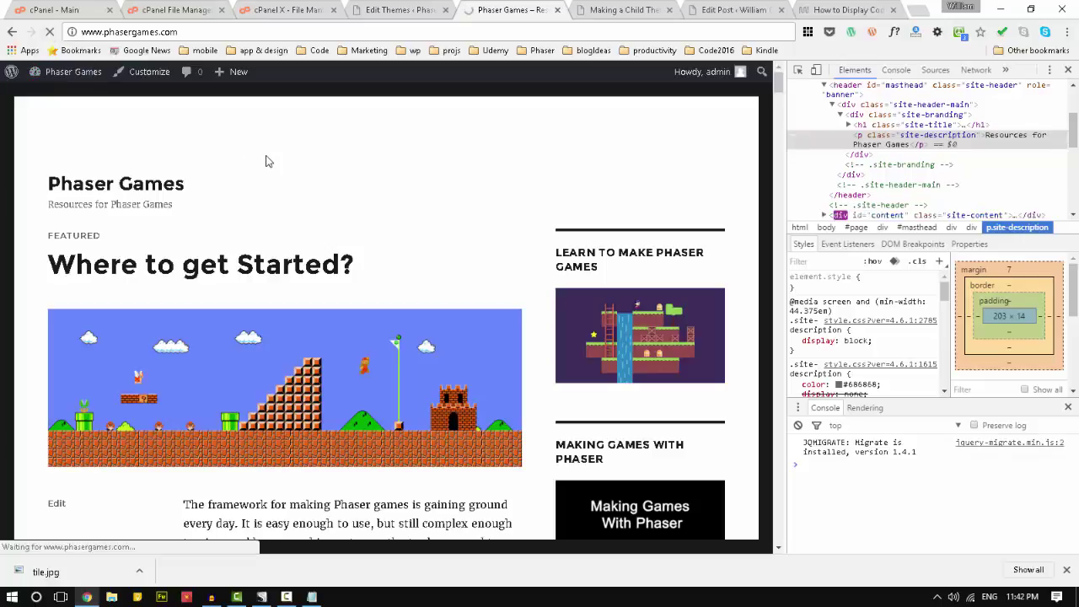